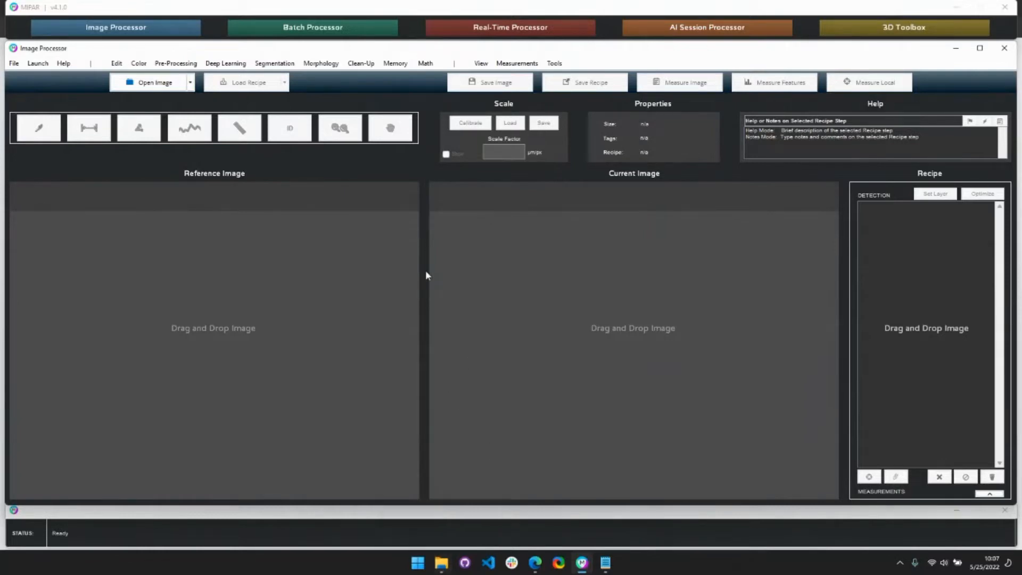
Start opening images as channels and browse to the Column folder inside 4.1.0 Webinar
click(14, 62)
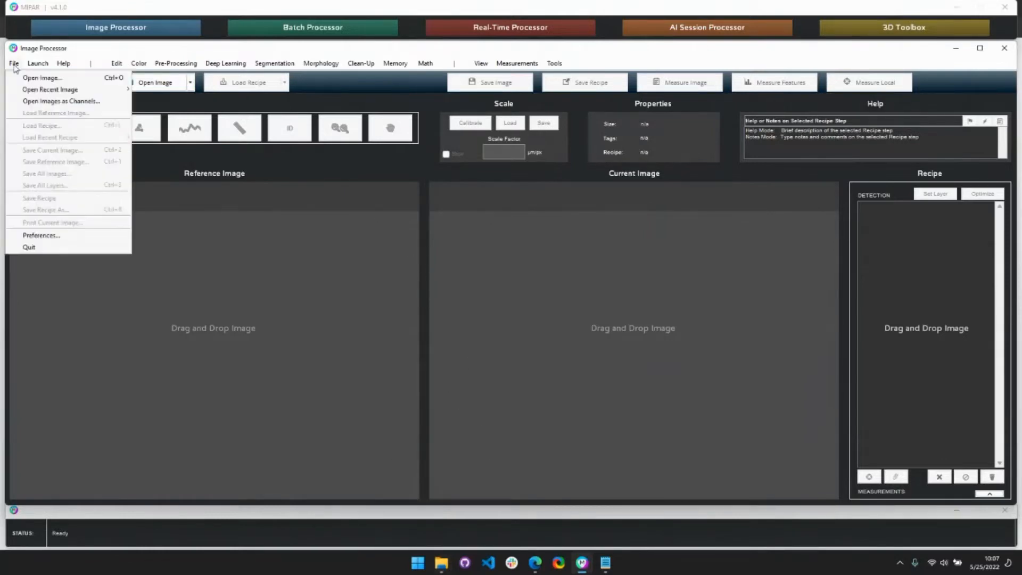
click(85, 101)
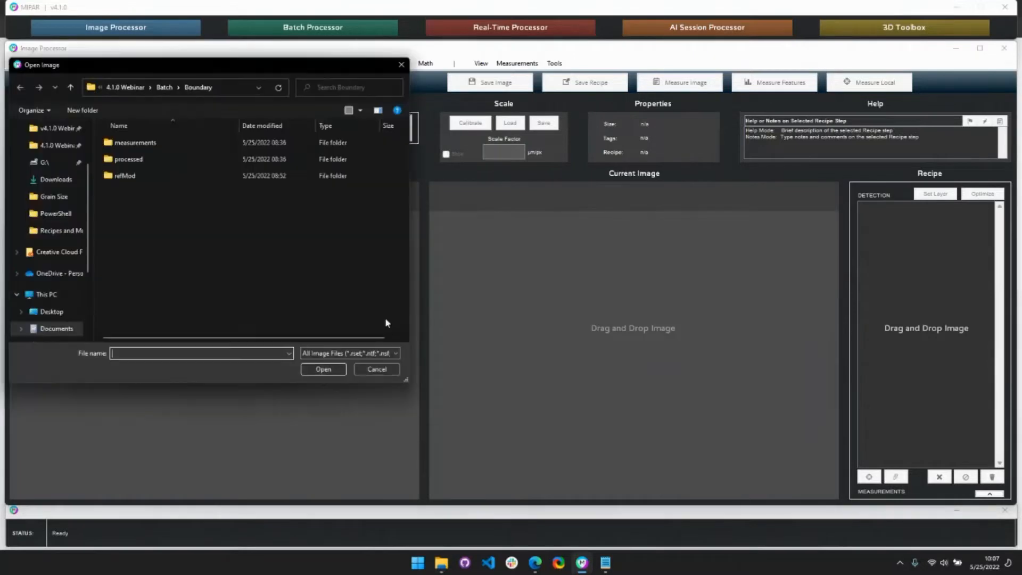
click(130, 90)
double_click(138, 161)
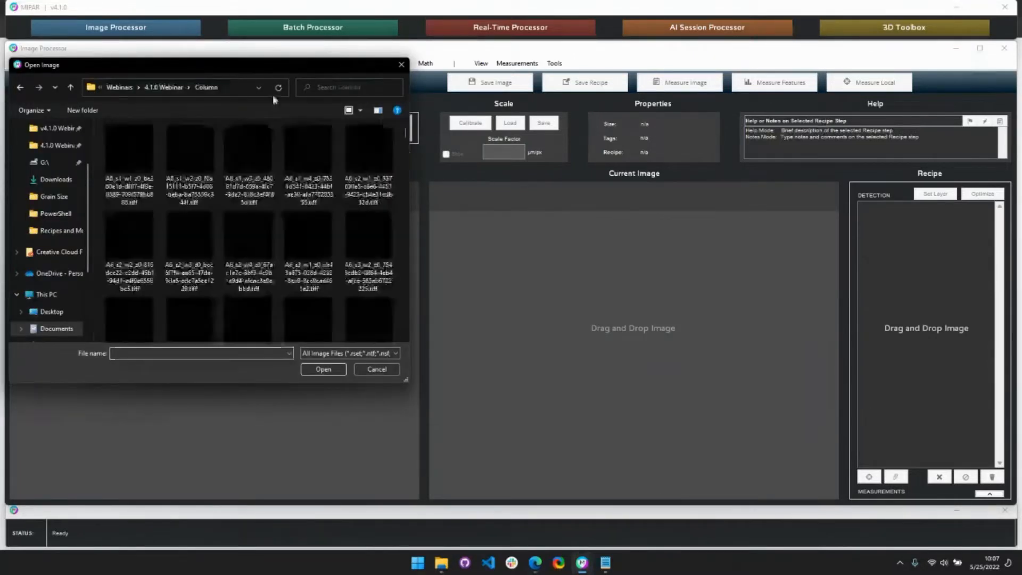
drag(255, 65, 523, 65)
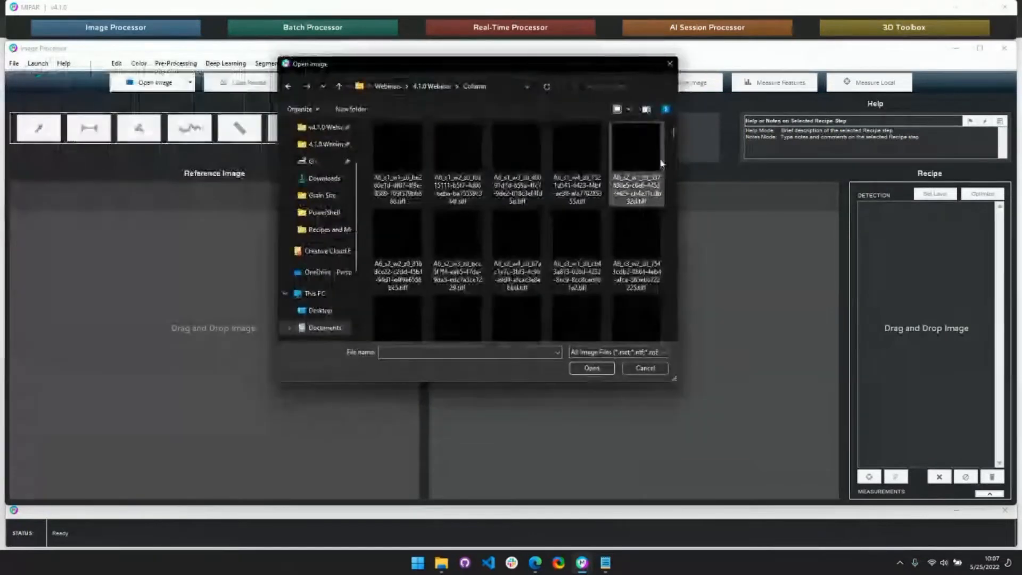
List the files in Details view and widen the Name column to show the full file names
click(628, 110)
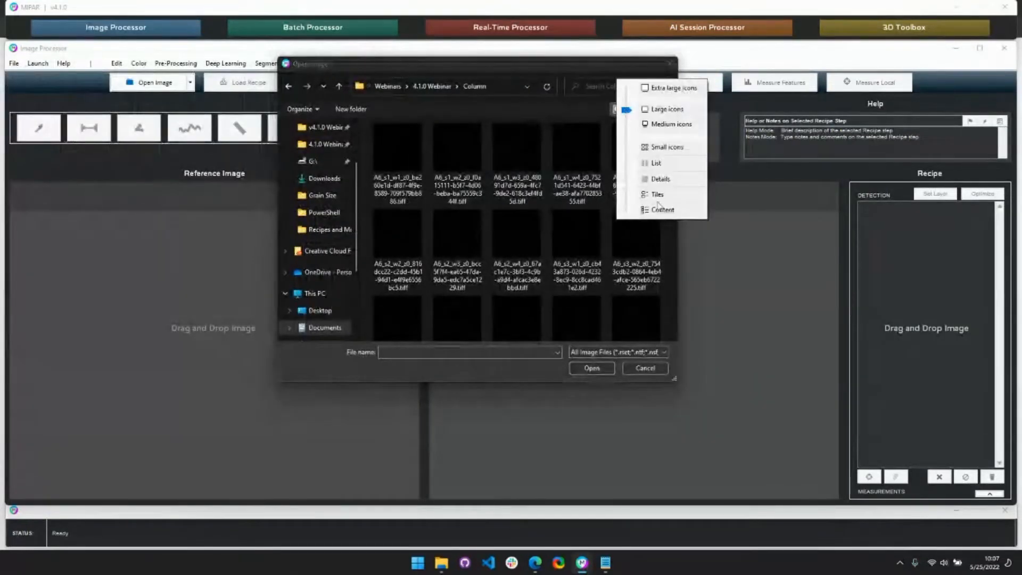
click(661, 181)
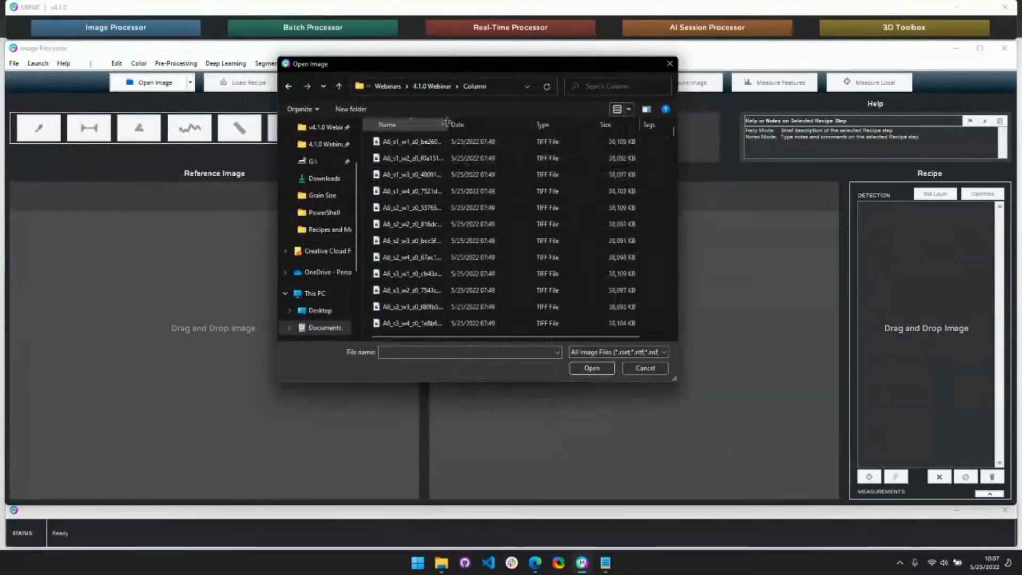
drag(448, 125, 564, 179)
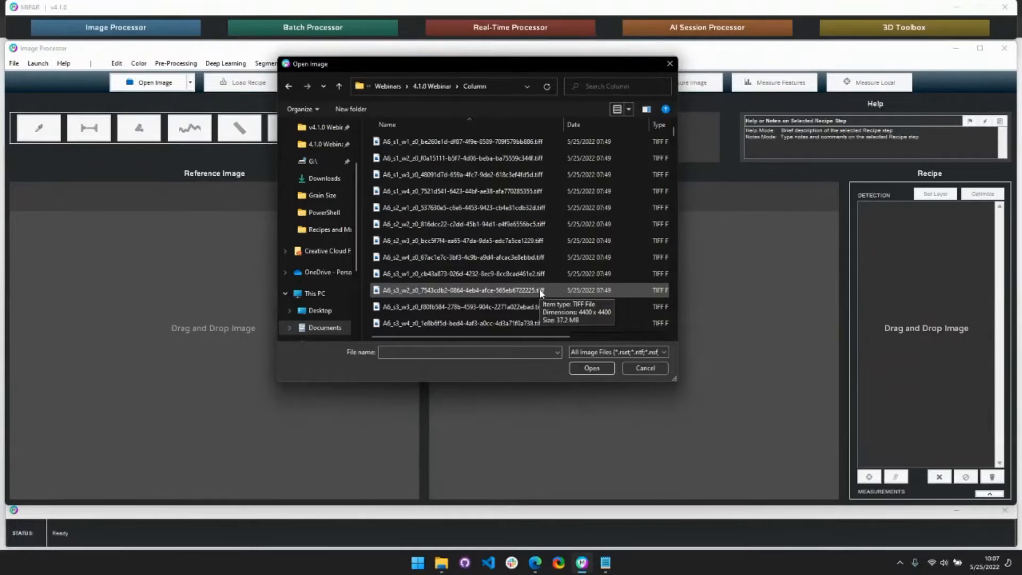
Open the four A6_s1 images, w1 through w4, together as channels of one image
click(444, 142)
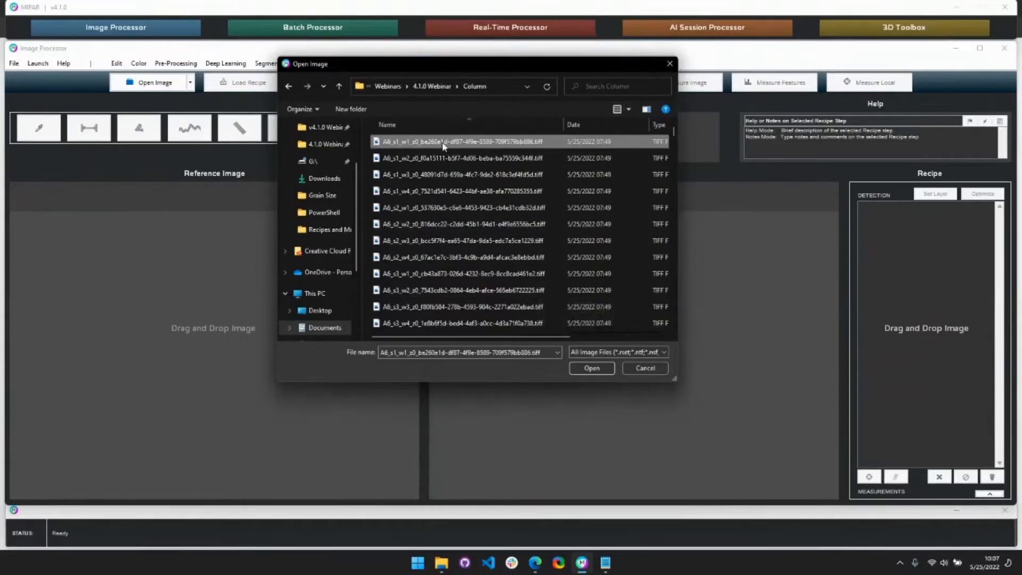
shift+click(426, 191)
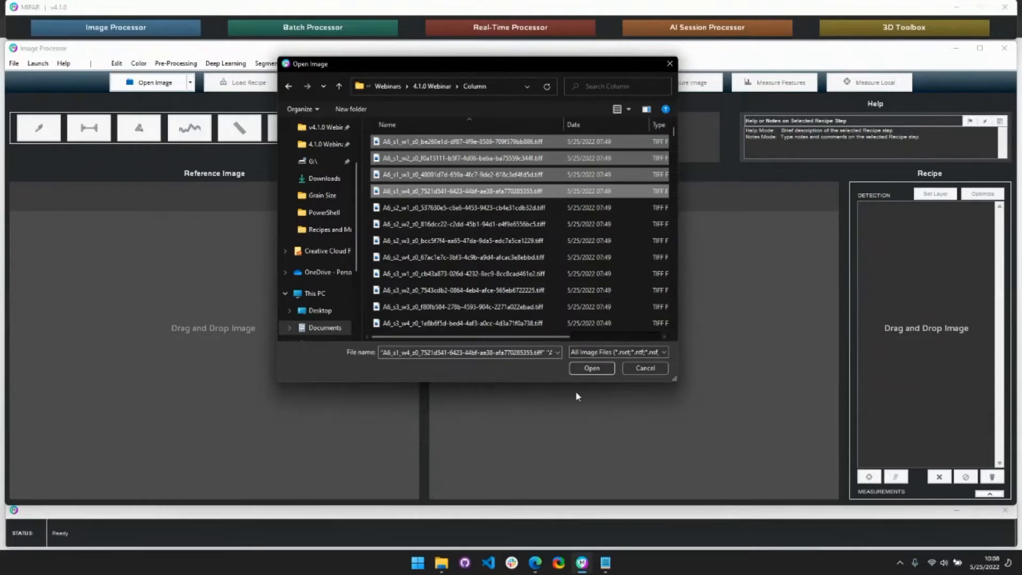
click(596, 368)
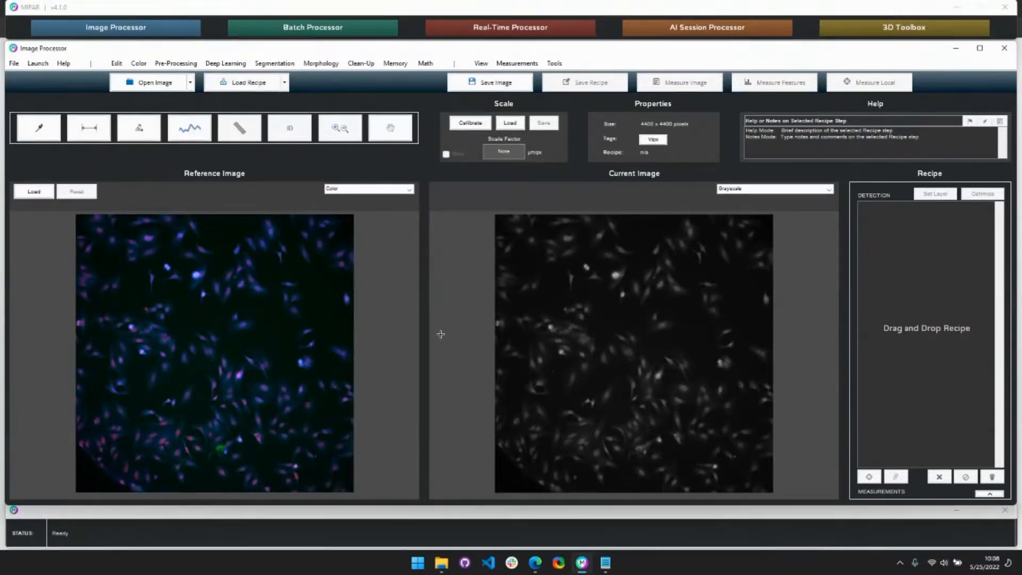
Display the reference image in grayscale and view its individual channels one after another using the channel operation
click(361, 189)
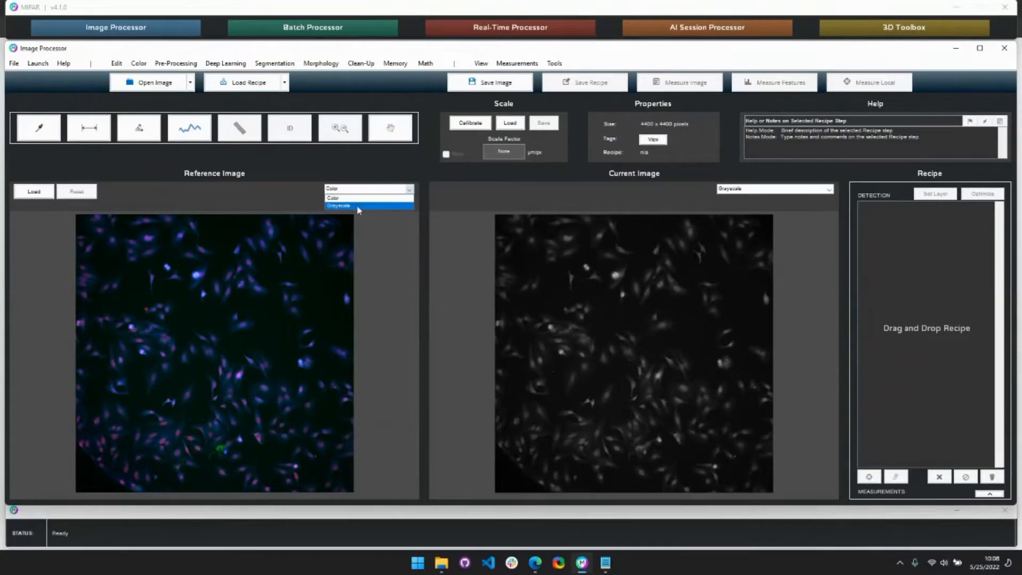
click(365, 203)
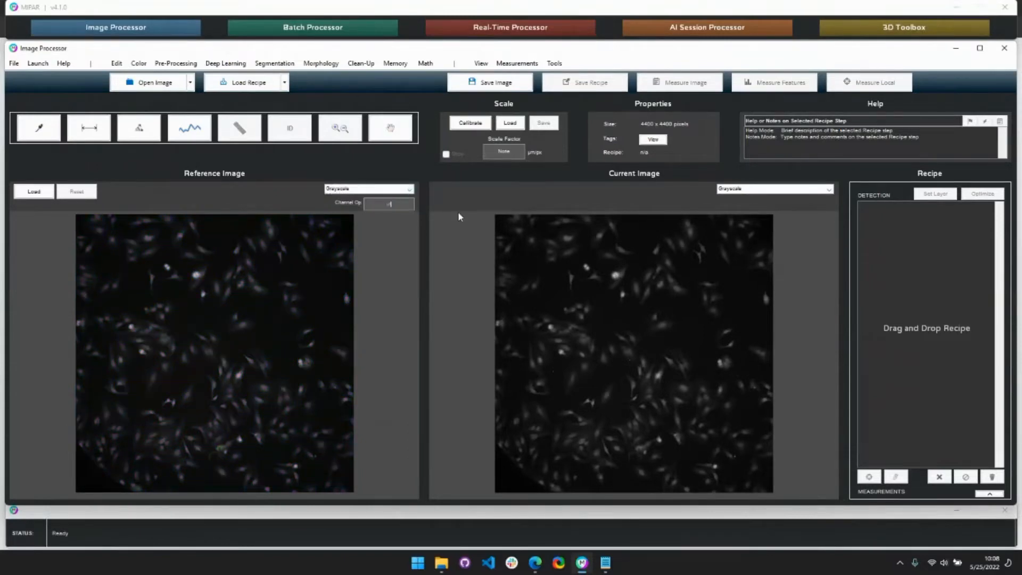
key(Return)
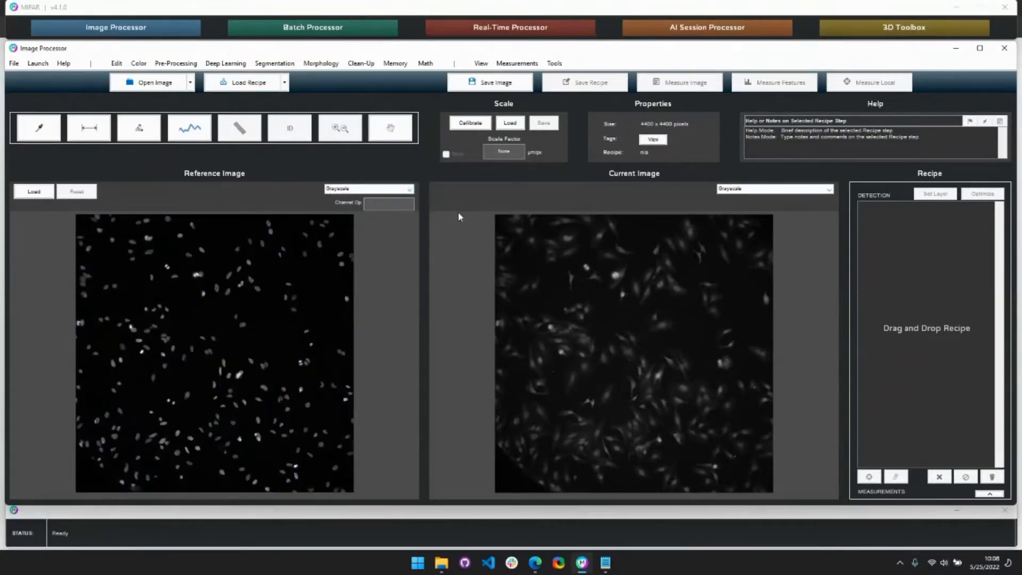
key(Return)
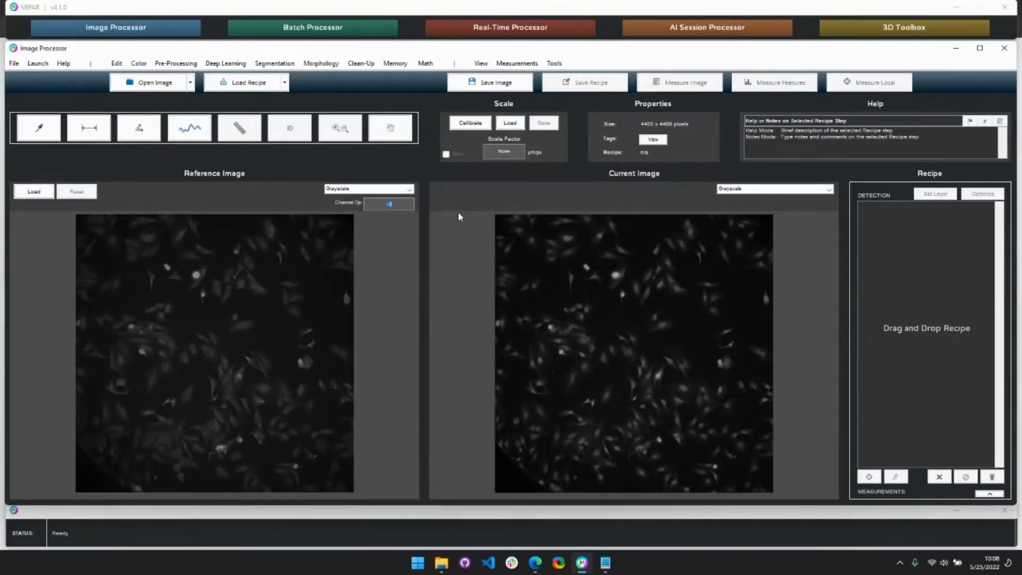
key(Return)
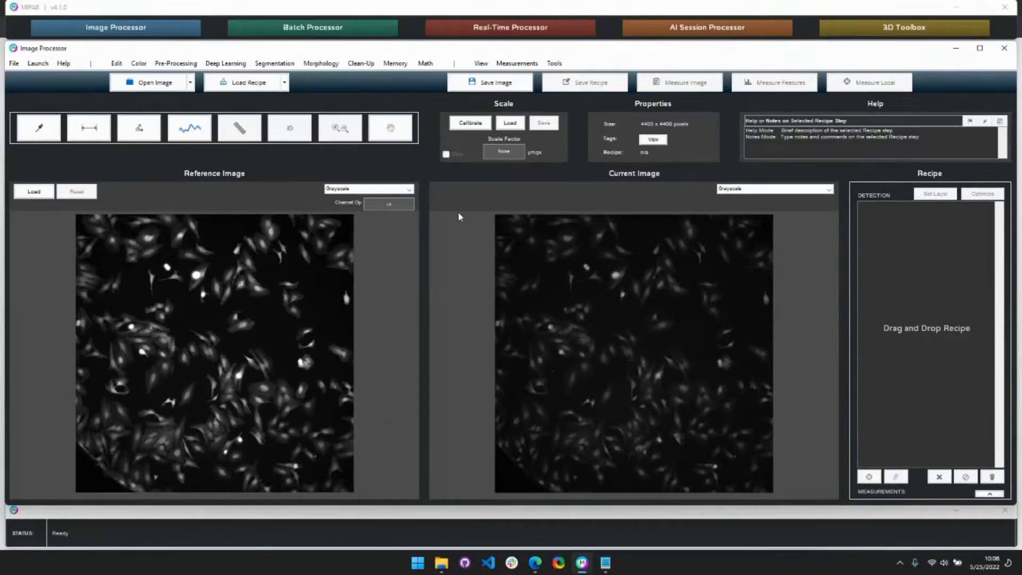
key(Return)
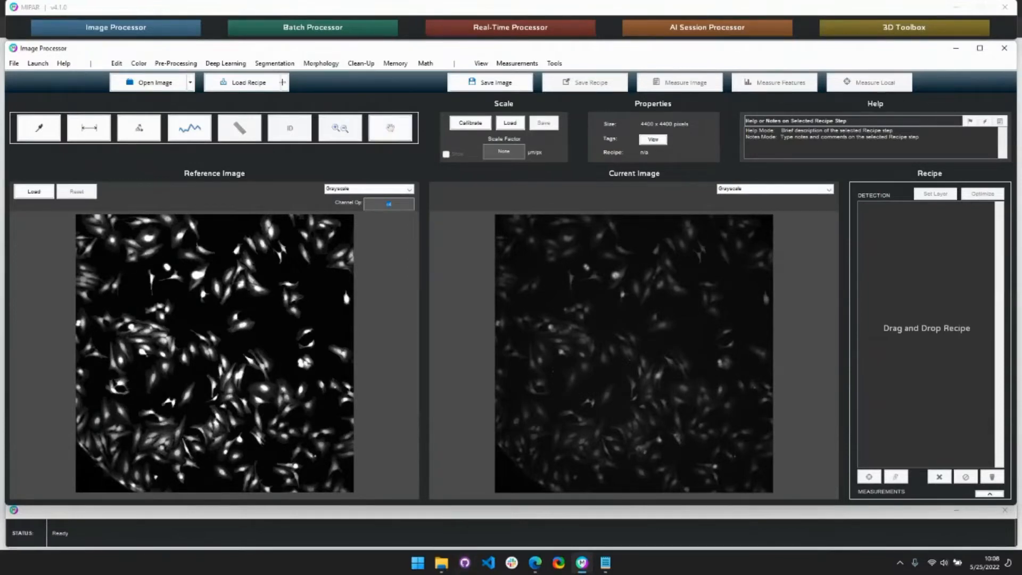
click(401, 204)
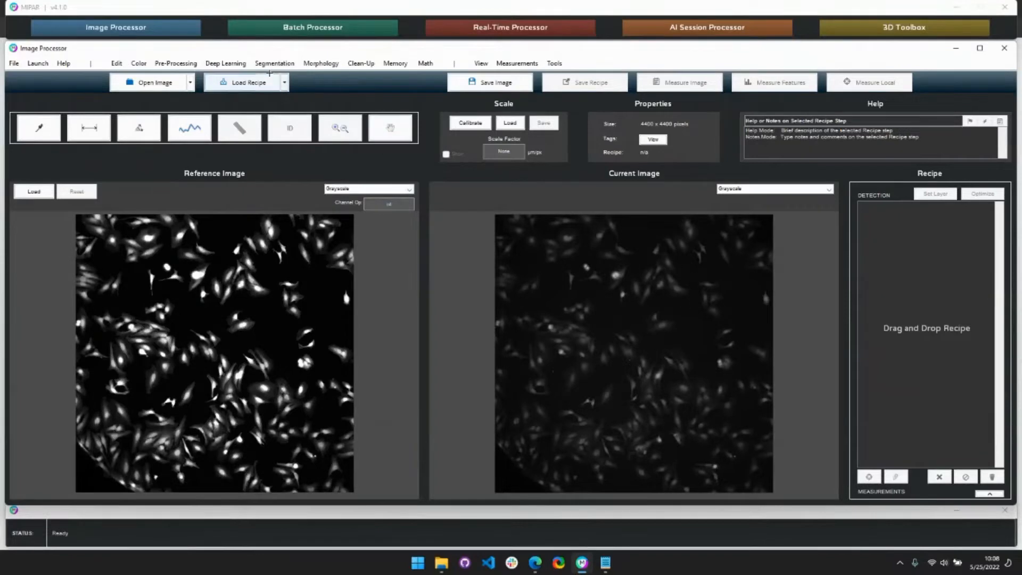
Load the recent Nuclear Translocation recipe and review the nuclei and cytosol measurements, closing the results when finished
click(286, 82)
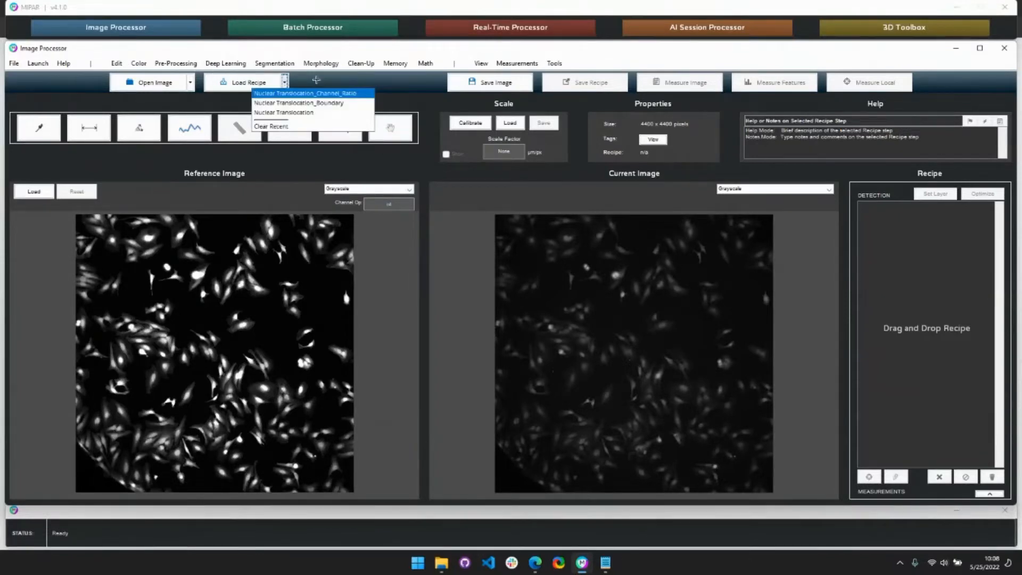
click(311, 113)
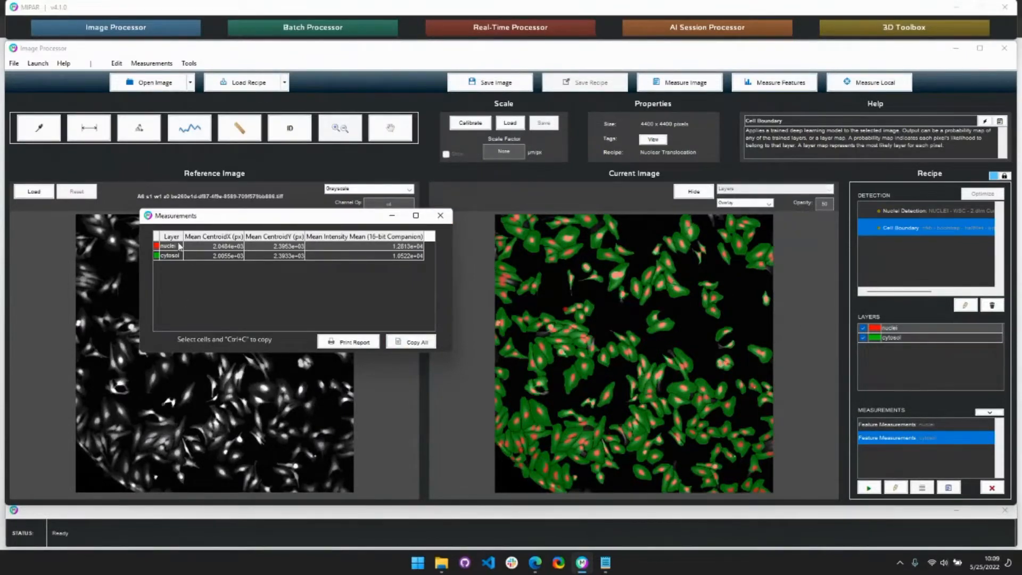
drag(192, 248, 356, 262)
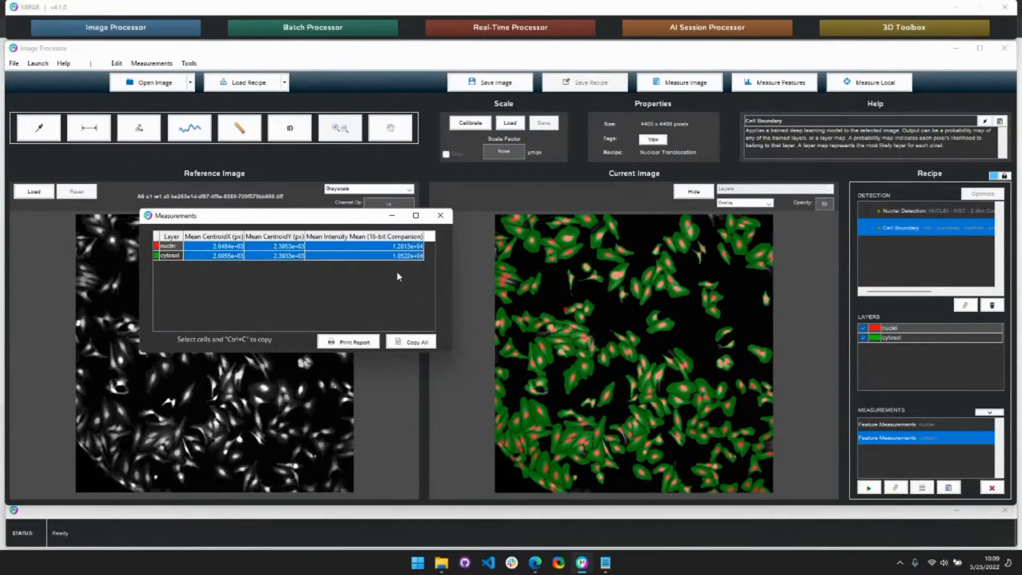
click(437, 216)
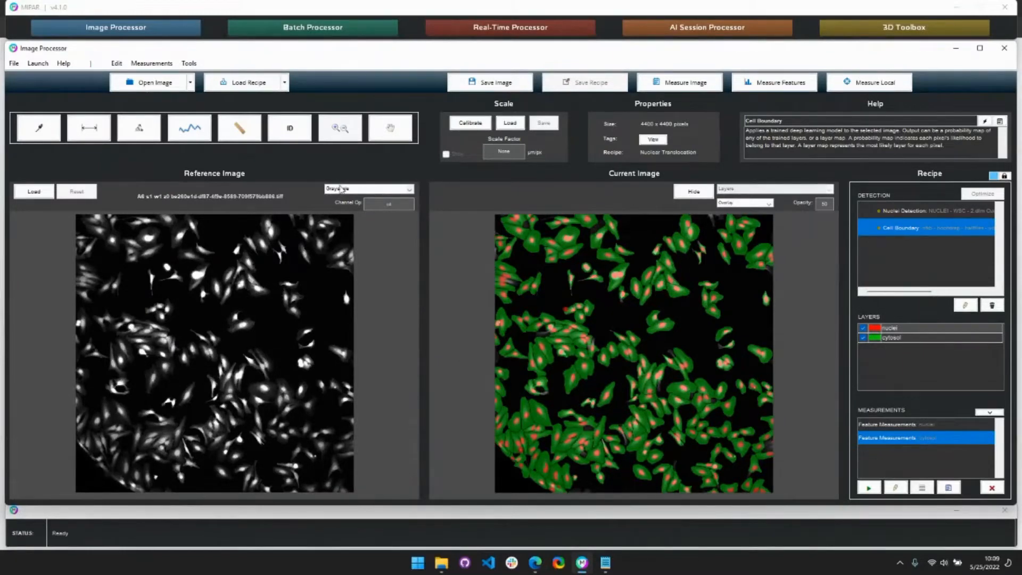
Set the reference image display to Color
click(340, 187)
click(346, 201)
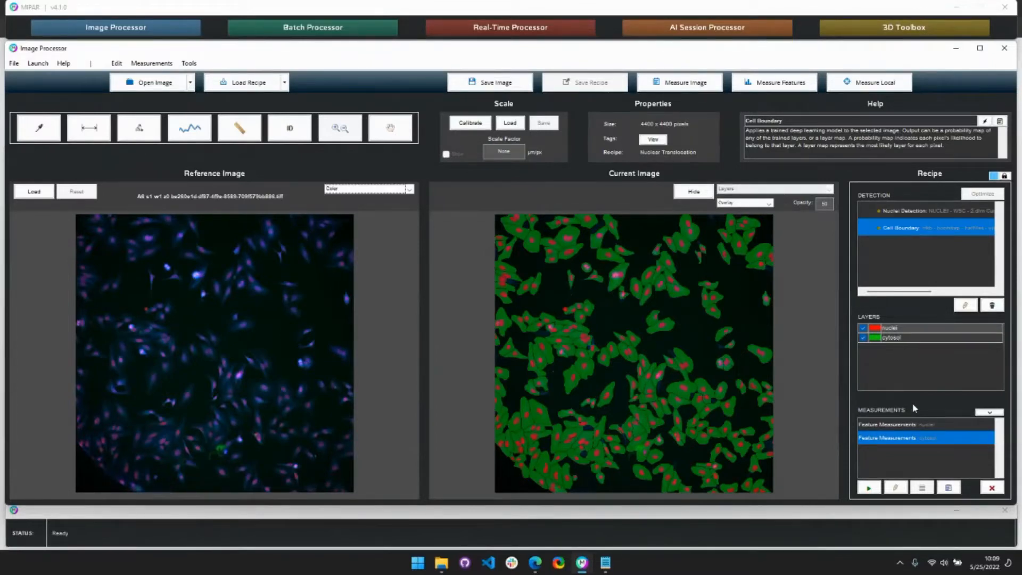
Examine the model settings and output of the Nuclei Detection and Cell Boundary recipe steps, leaving both unchanged
double_click(927, 213)
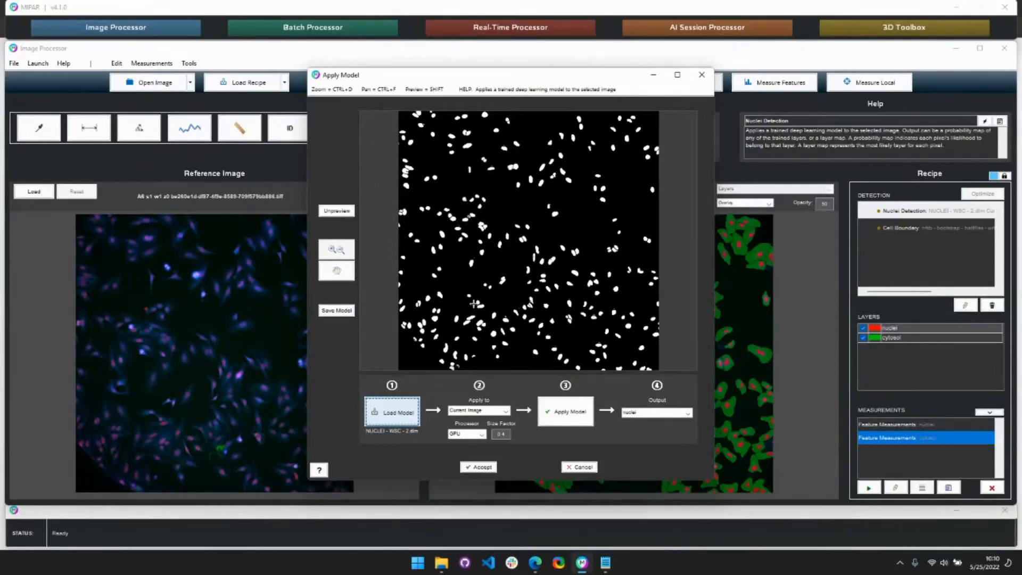
click(702, 75)
double_click(926, 228)
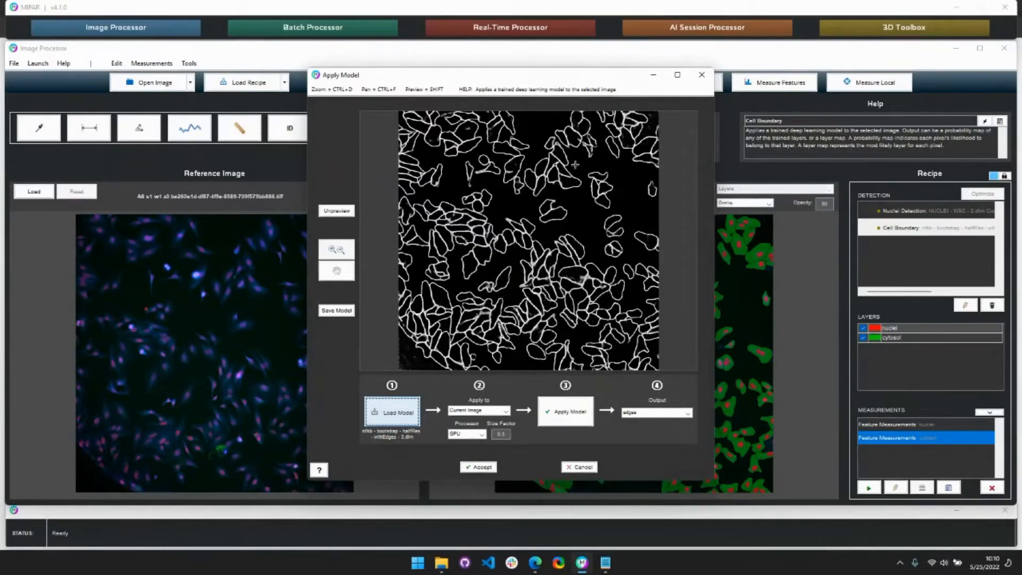
key(shift)
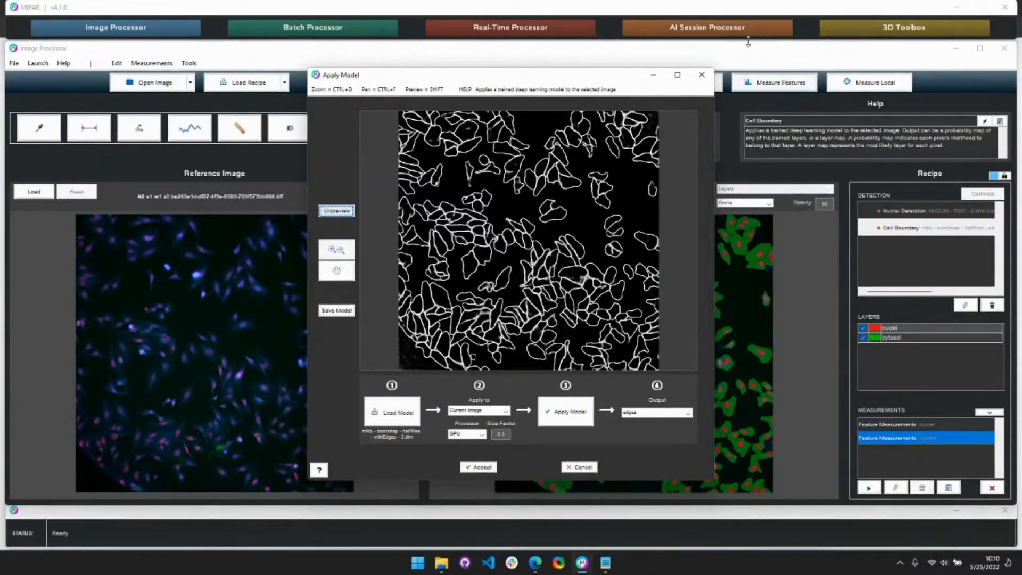
click(701, 75)
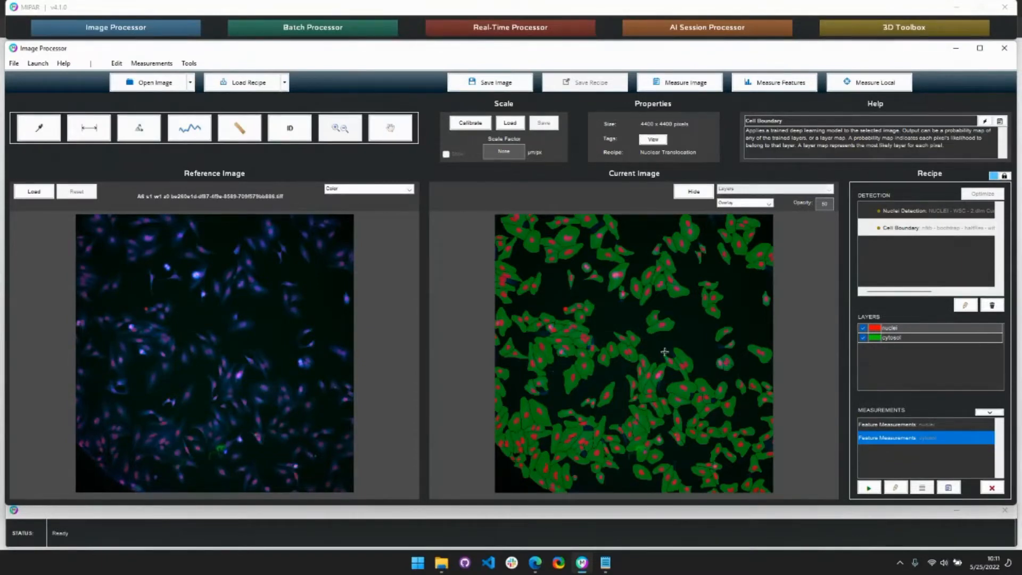
Launch the Batch Processor and add all images from the Column folder to the batch
click(38, 64)
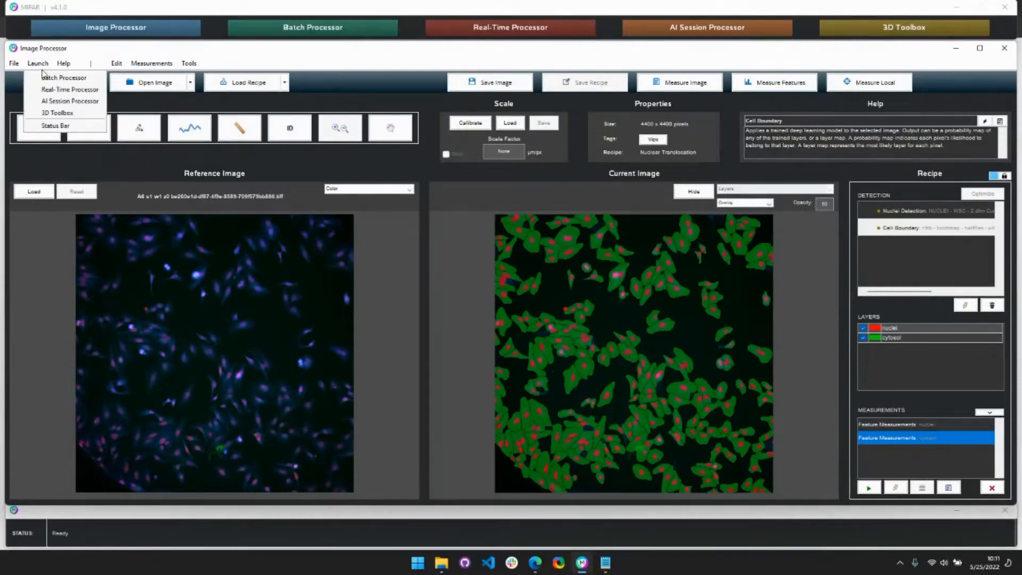
click(47, 77)
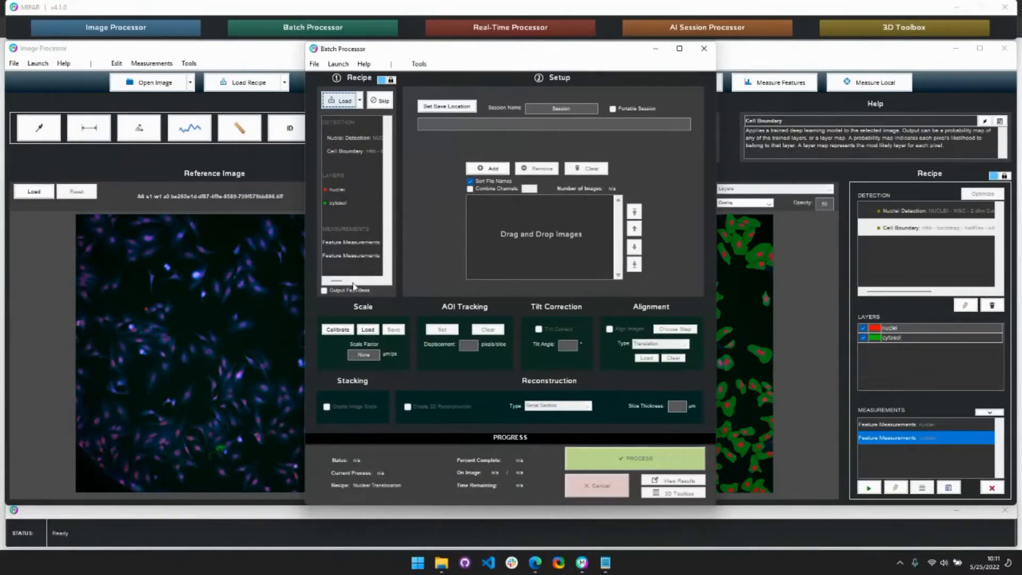
click(488, 168)
click(495, 143)
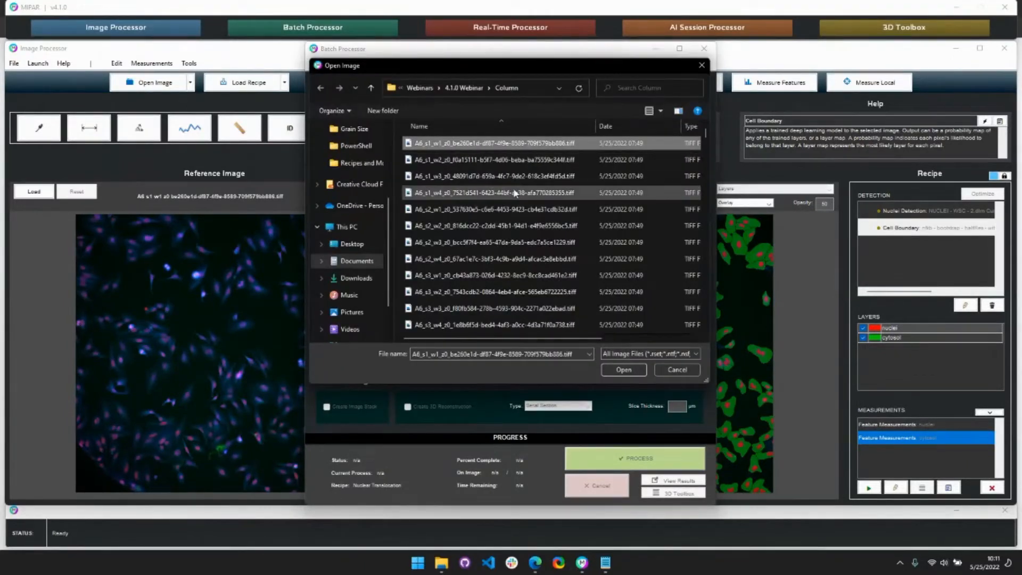
key(ctrl+a)
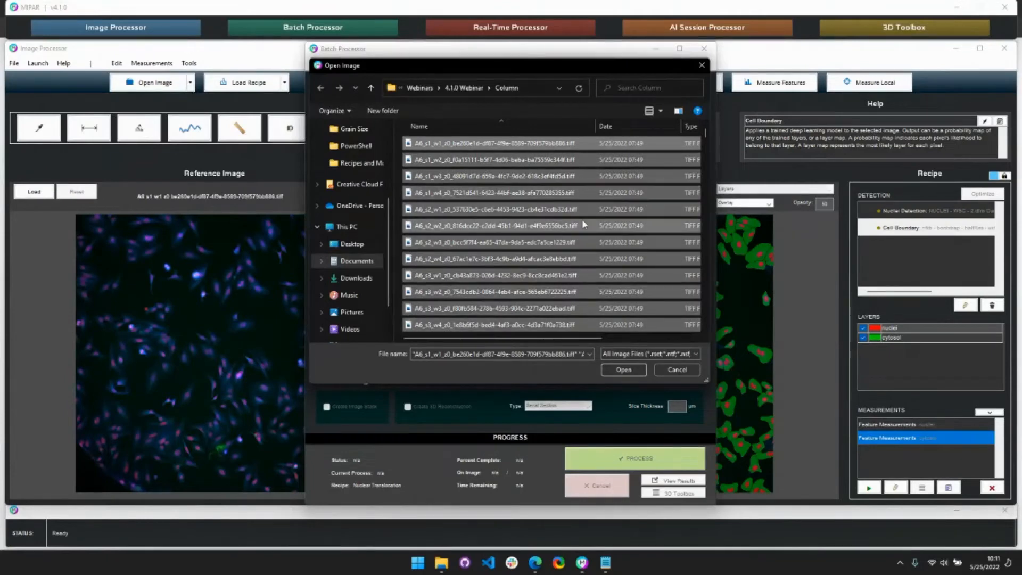
click(624, 369)
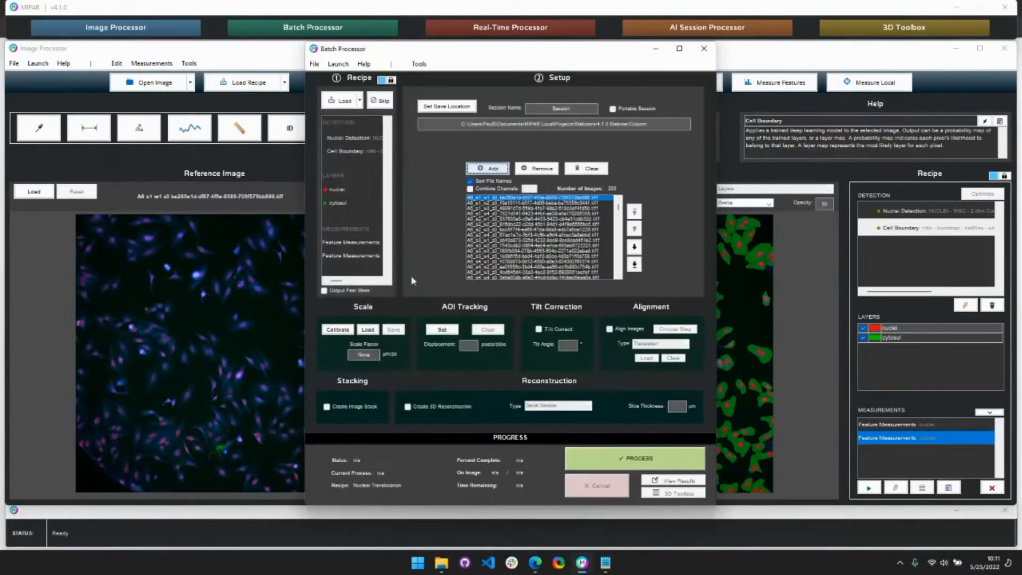
Combine the batch images into sets of 4 channels and enable the output of feature measurements
click(486, 190)
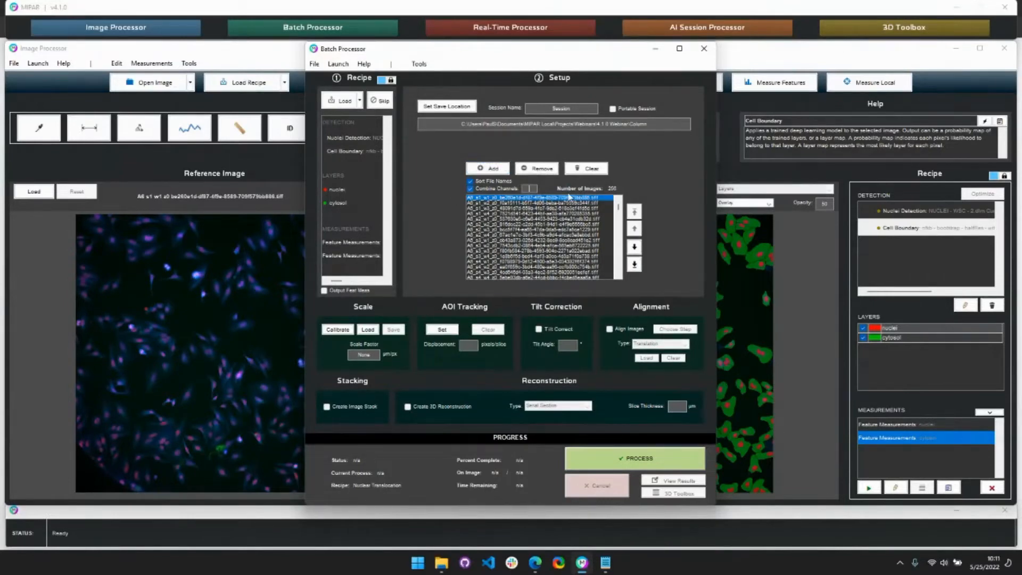
text(4)
click(368, 292)
Set the batch save location to the Batch folder inside 4.1.0 Webinar
click(467, 107)
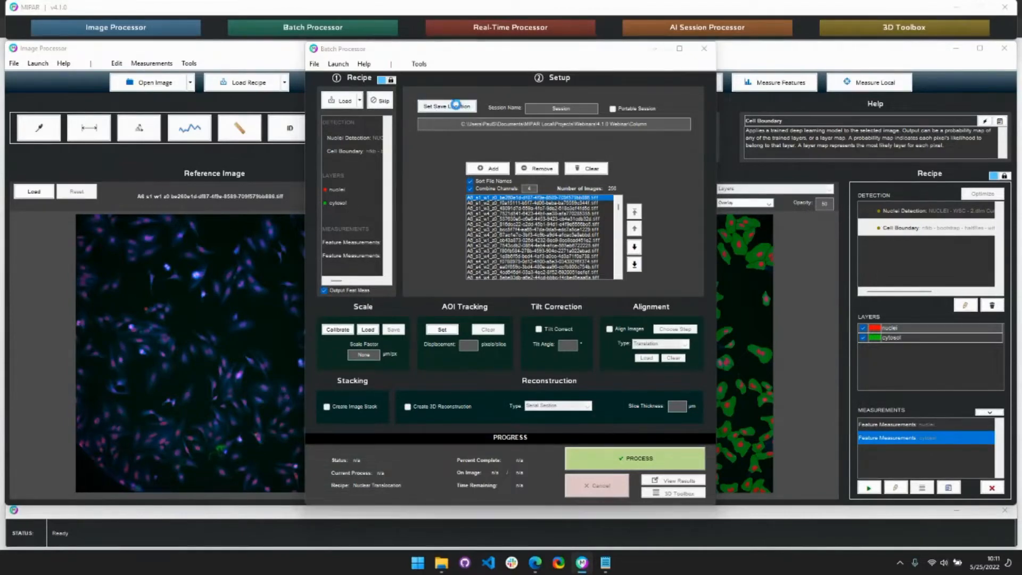
click(477, 90)
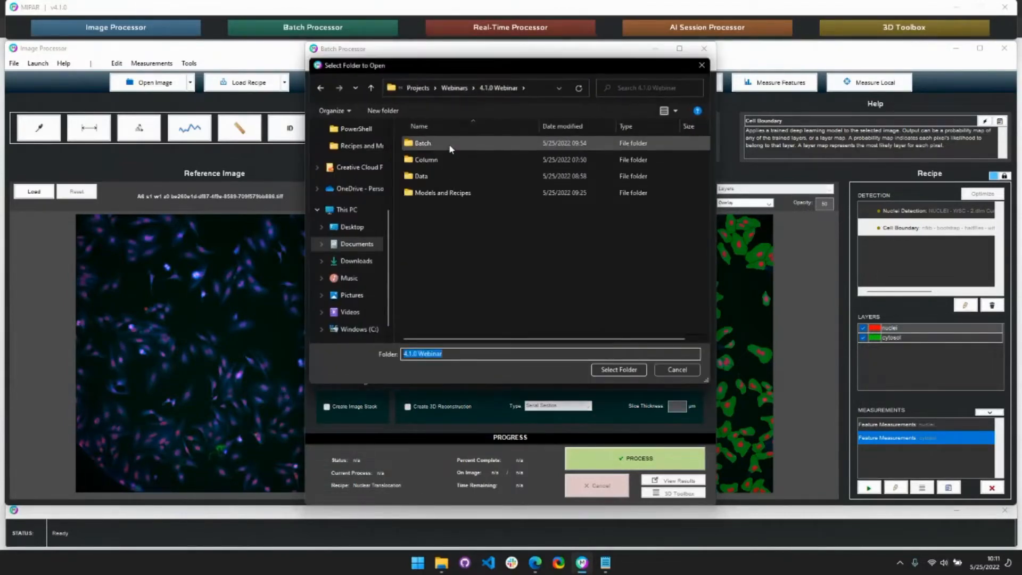
double_click(449, 144)
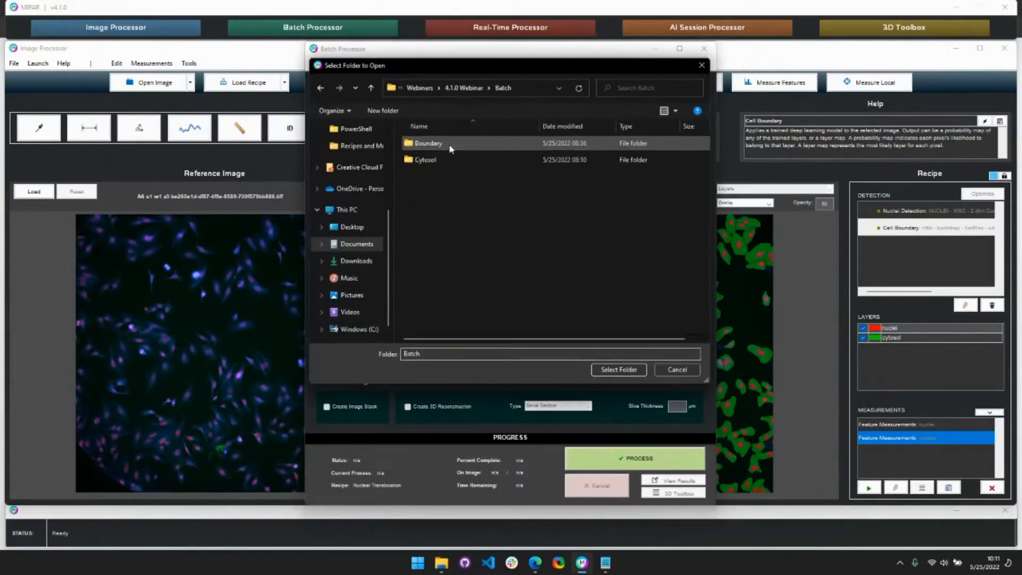
click(617, 371)
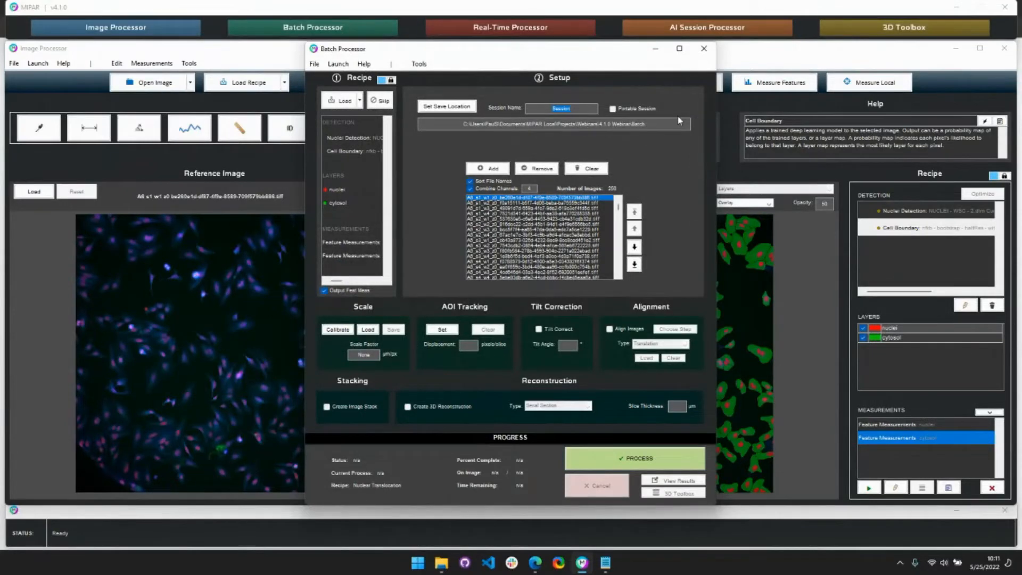
Name the batch session Complete_Cytosol_Webinar
text(Complete)
text(_Cyt)
text(osol_Wil)
text(inar)
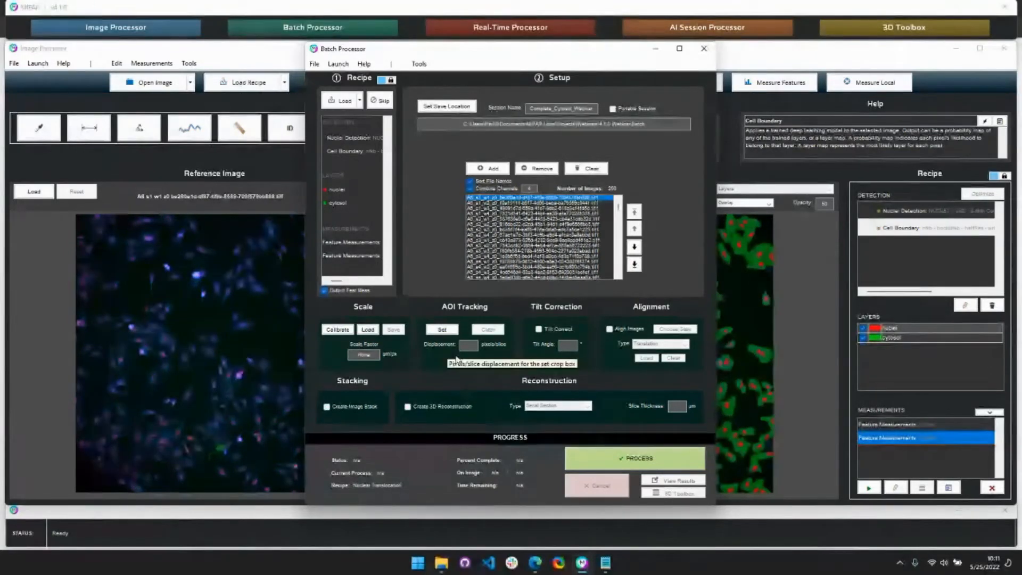
Start processing the batch, and cancel the run while it is in progress
click(583, 458)
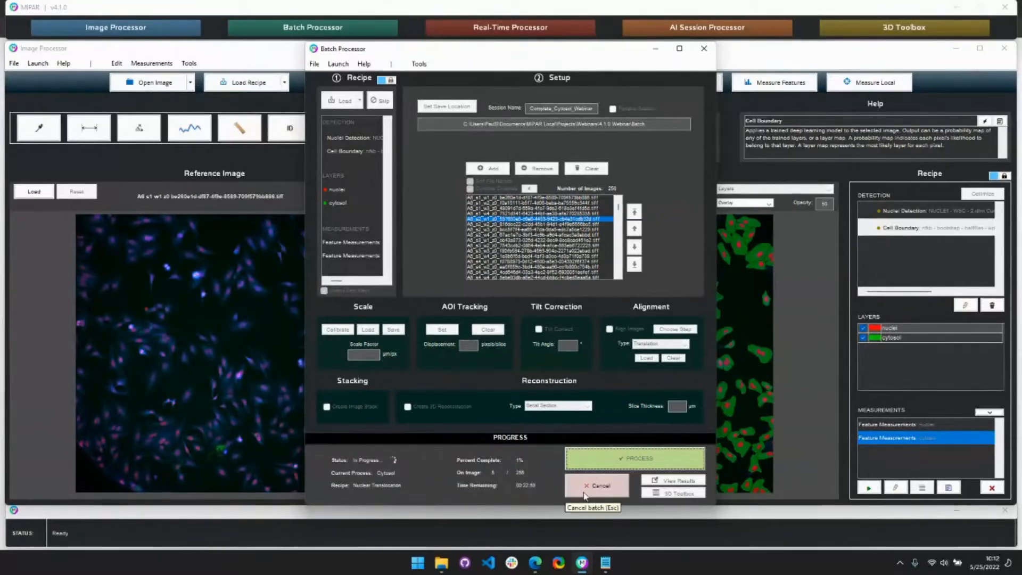
click(610, 490)
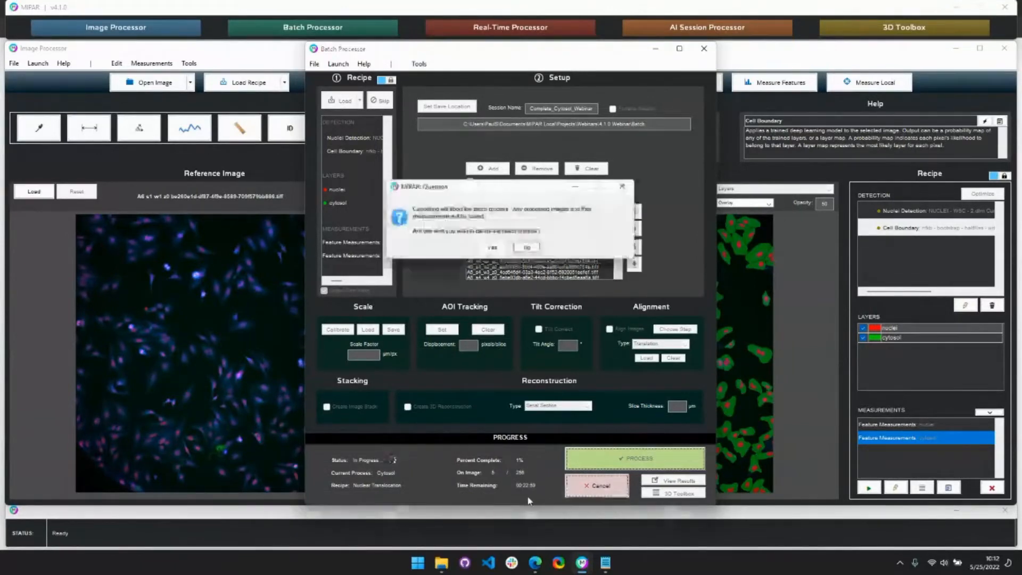
click(490, 248)
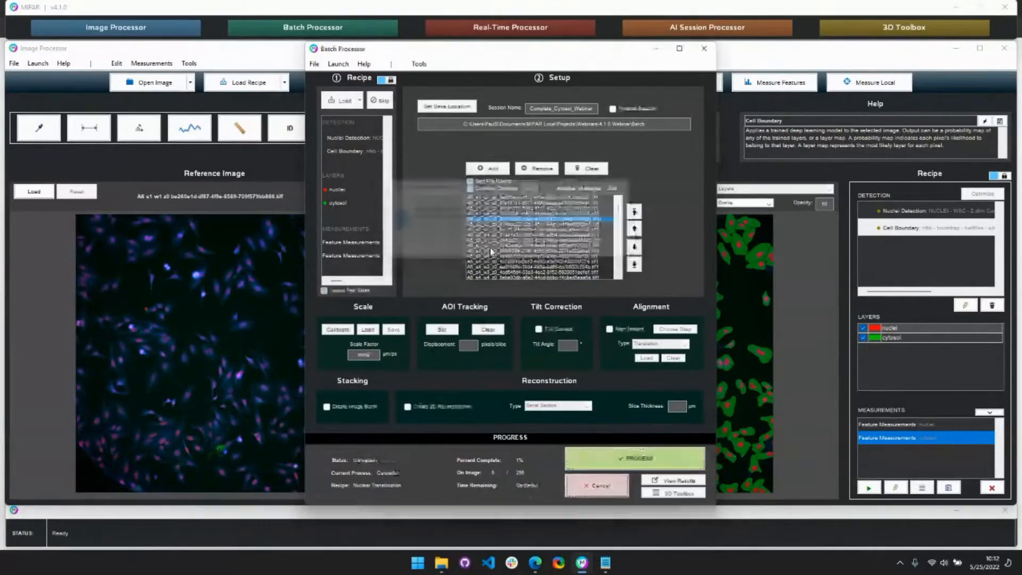
Launch the AI Session Processor and load the Cytosol.ssn session from the Cytosol folder inside Batch
click(714, 27)
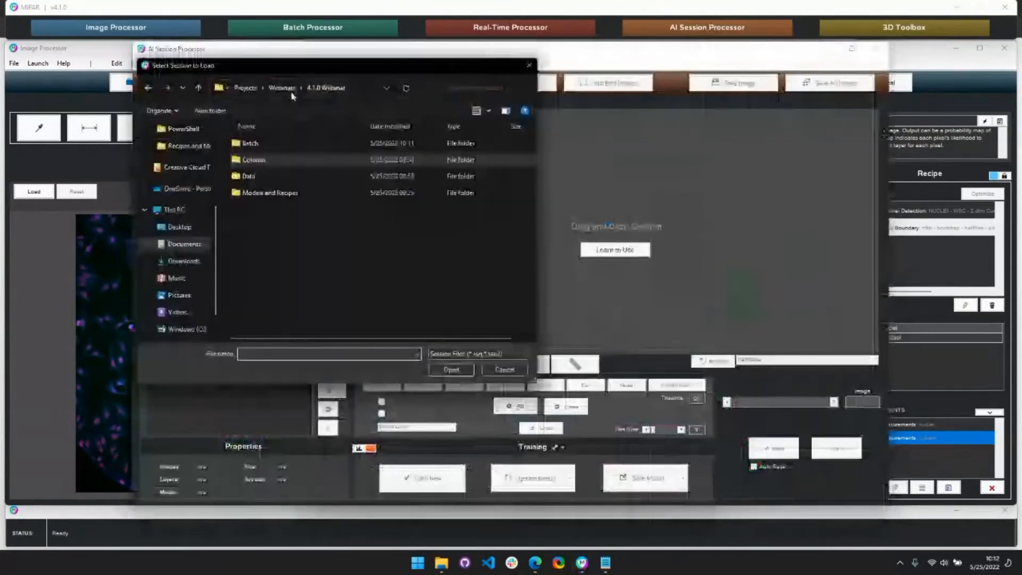
double_click(250, 143)
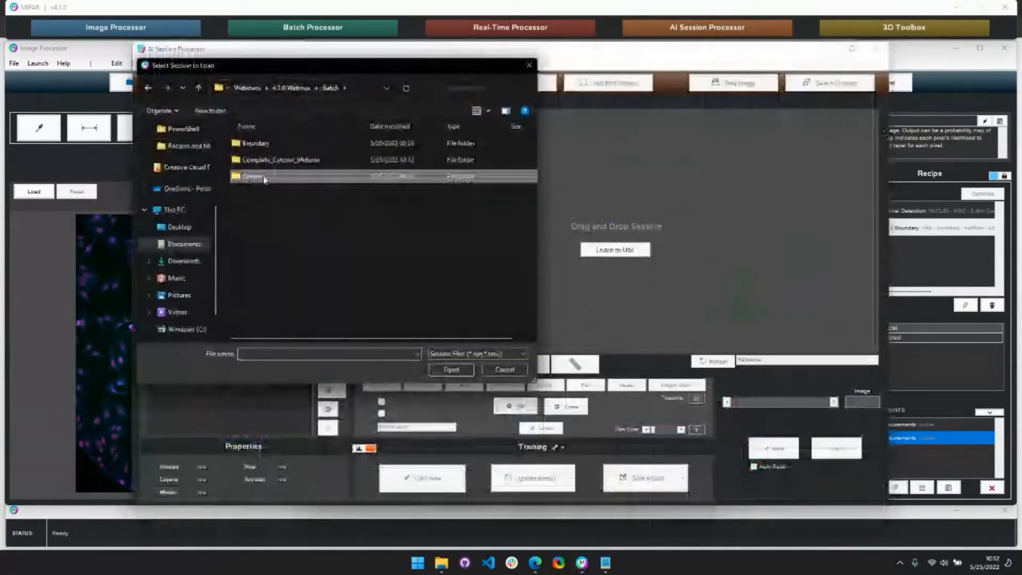
double_click(257, 177)
double_click(298, 192)
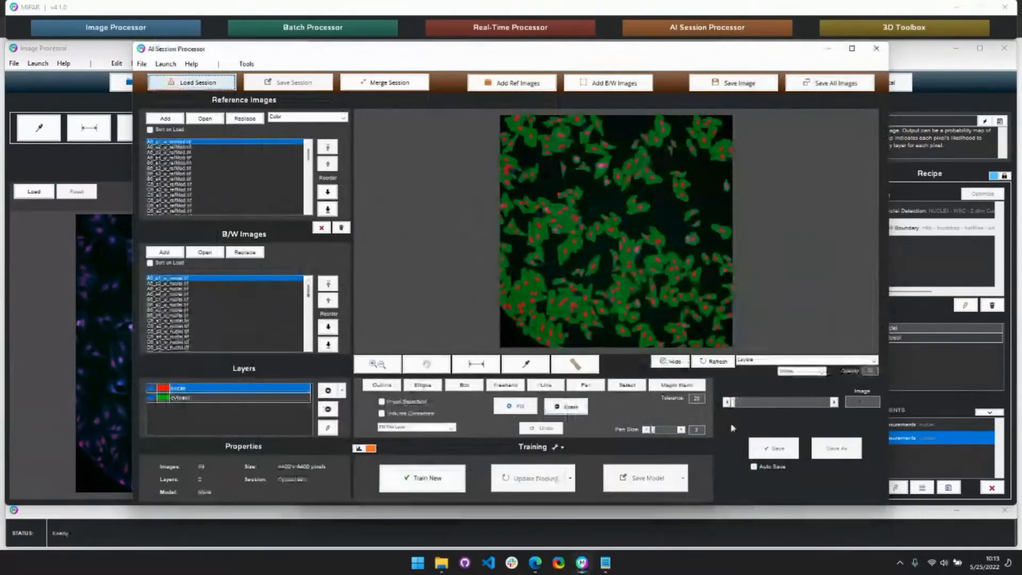
Browse several reference images of the loaded session to examine their nuclei and cytosol layer overlays
click(820, 403)
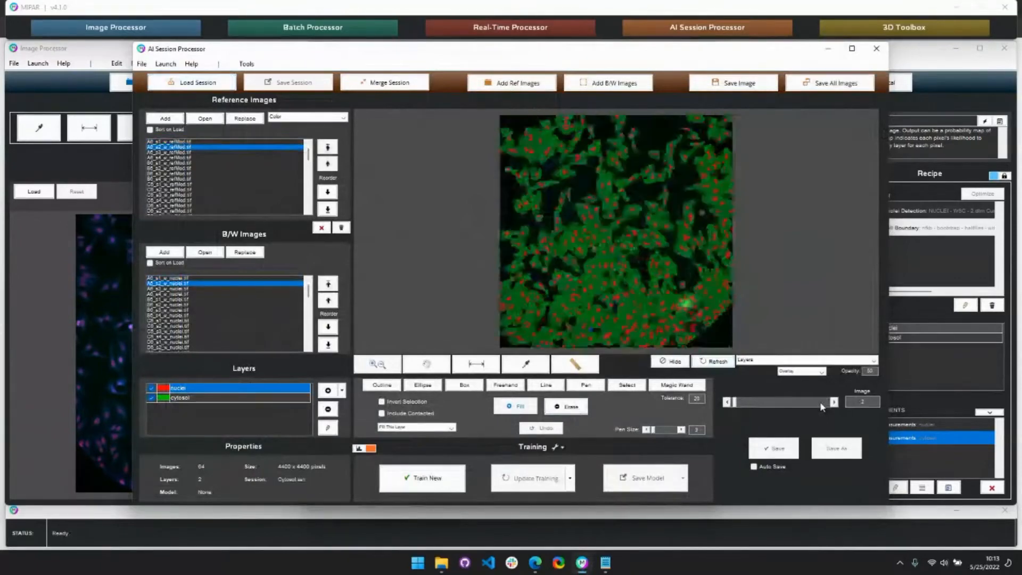
click(819, 401)
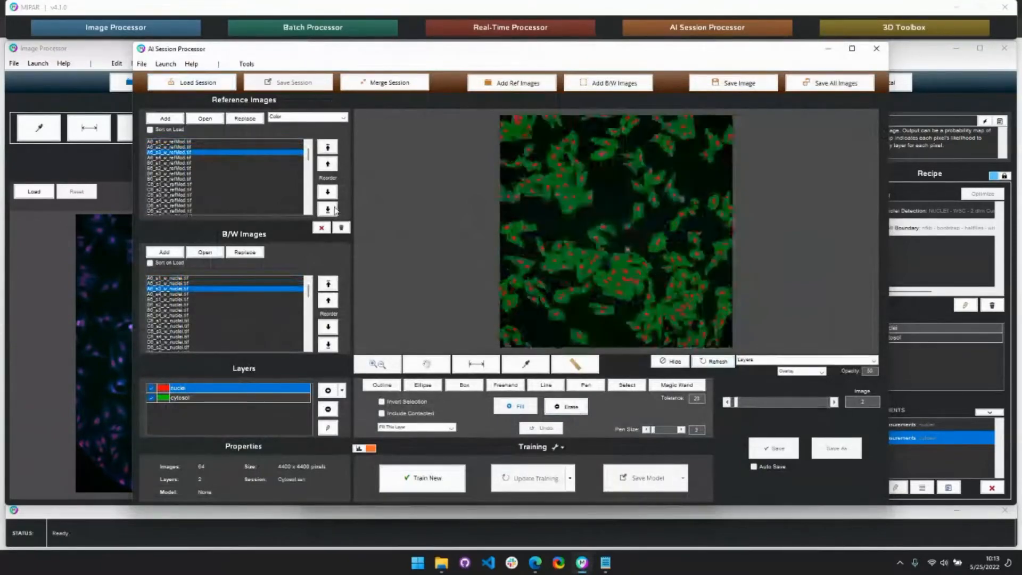
click(183, 164)
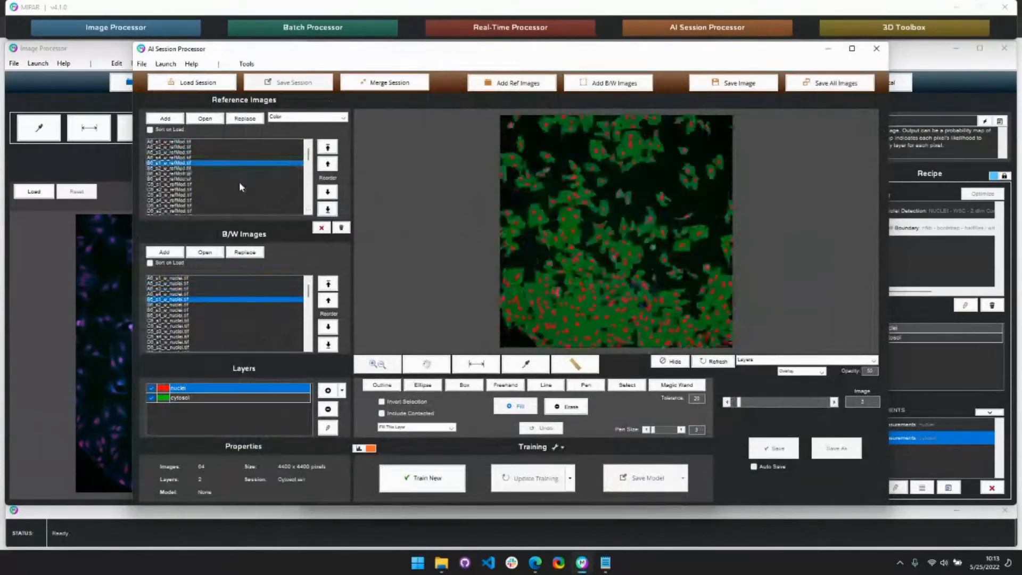
click(179, 184)
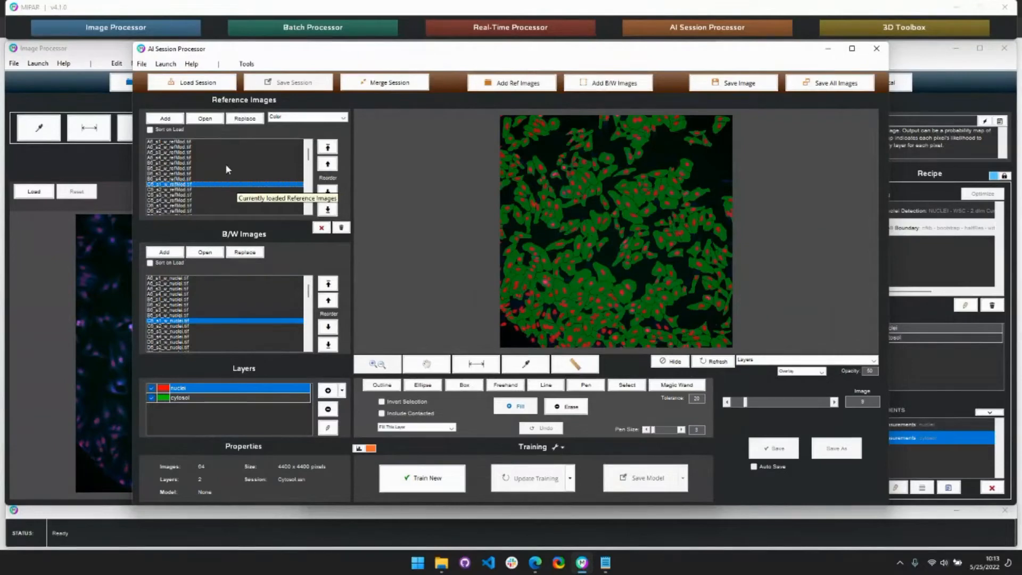
scroll(227, 169, down, 4)
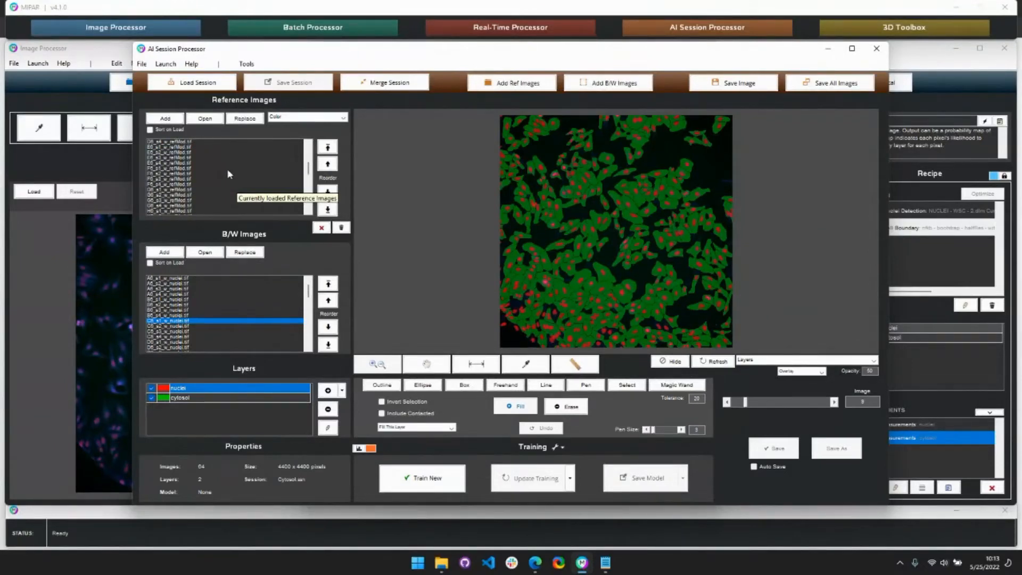
scroll(227, 174, down, 2)
scroll(226, 186, up, 3)
scroll(226, 186, up, 3)
click(189, 195)
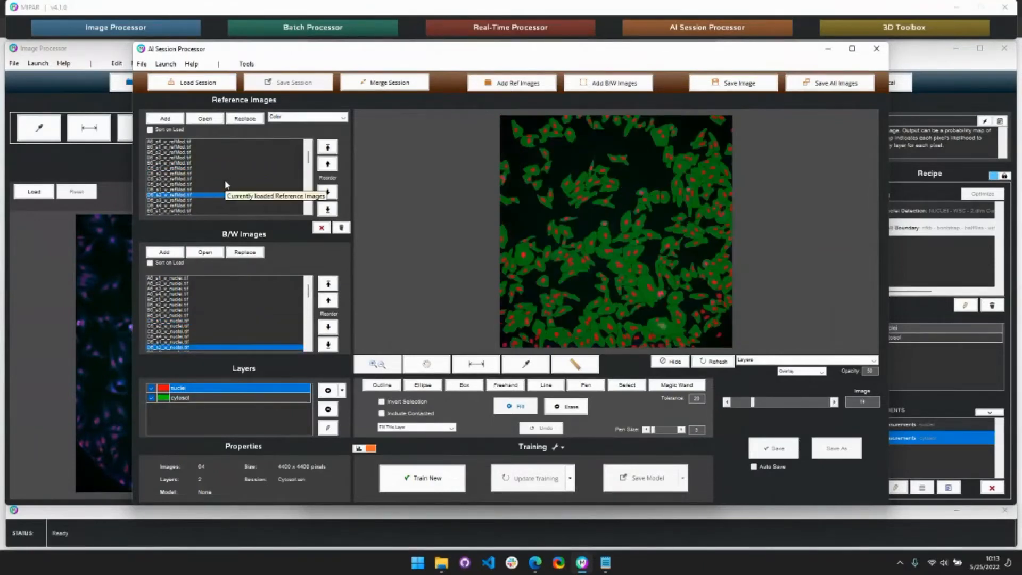
scroll(239, 191, down, 3)
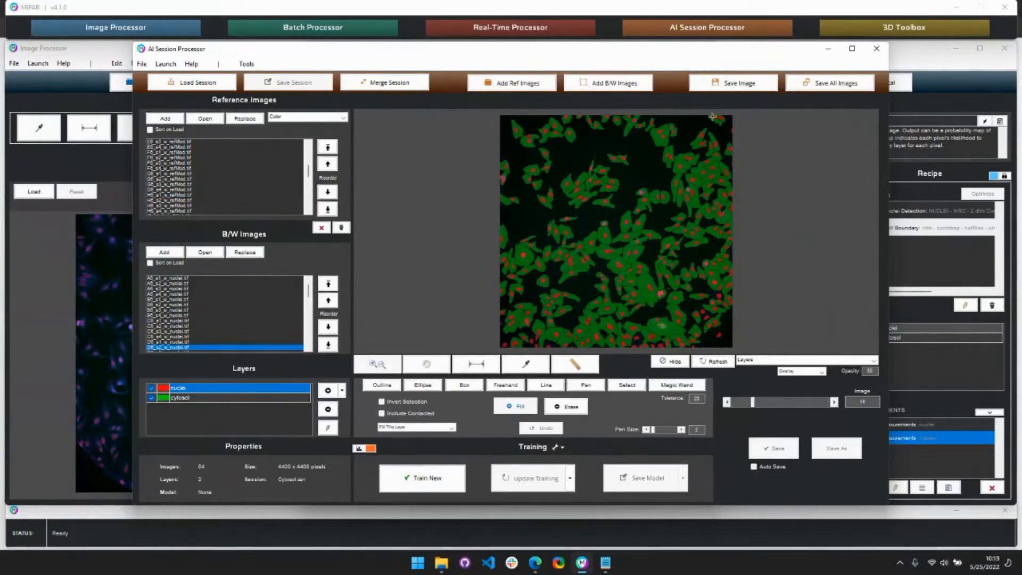
scroll(221, 191, up, 3)
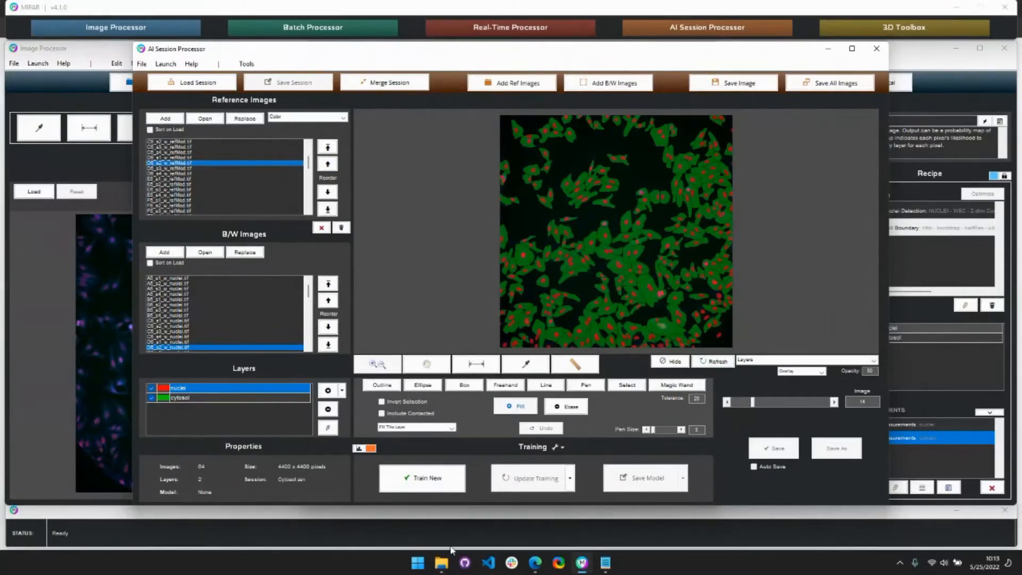
Switch to File Explorer and open the cytosol measurements folder of the Cytosol session inside Batch
mouse_move(437, 565)
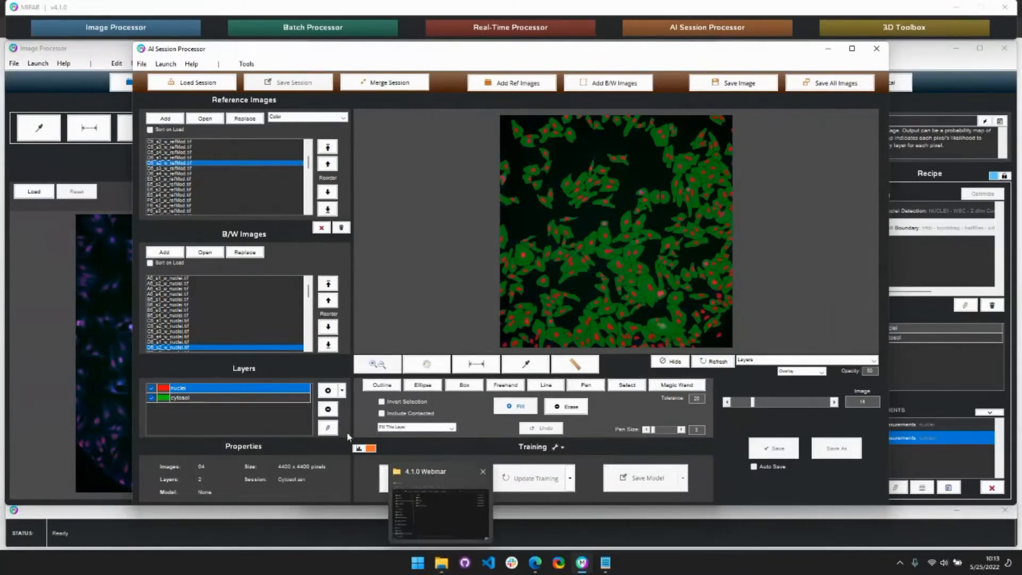
click(439, 510)
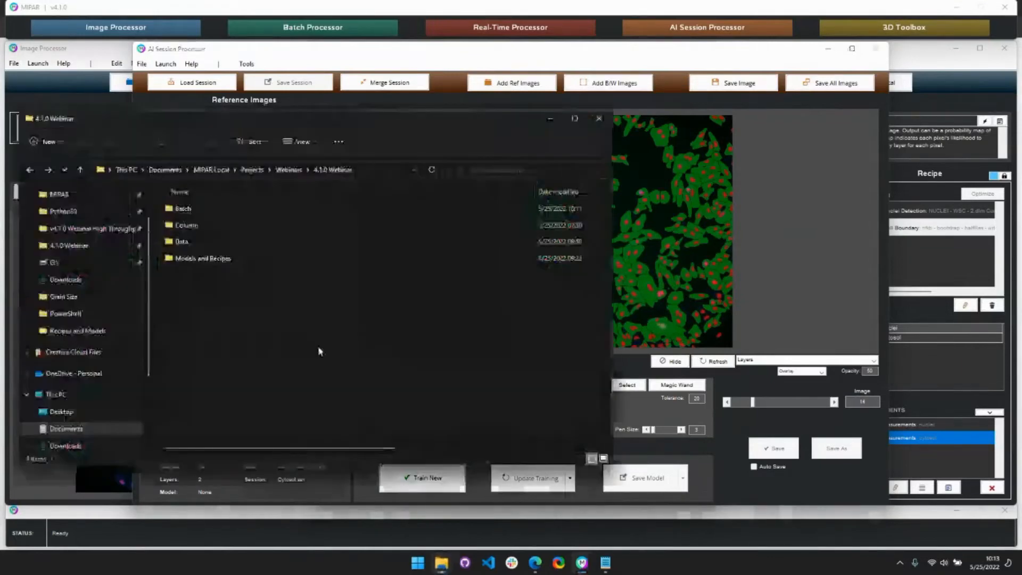
double_click(187, 208)
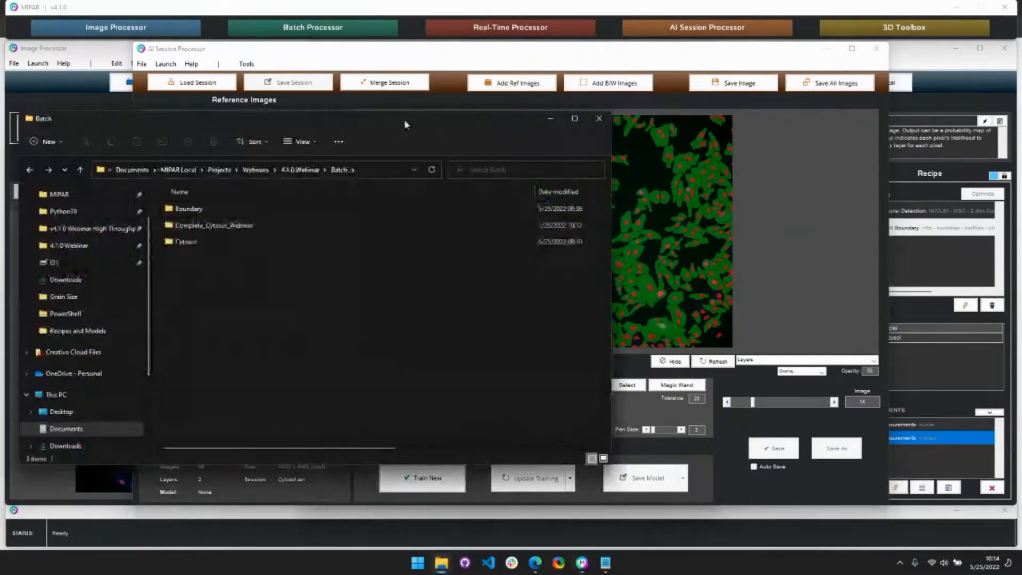
drag(410, 121, 554, 117)
double_click(351, 240)
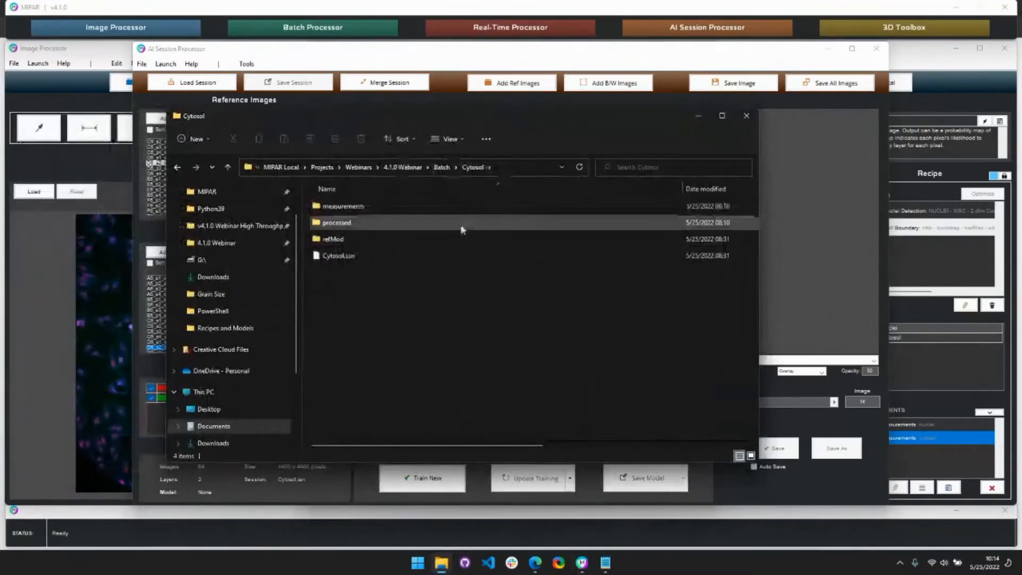
click(356, 209)
double_click(356, 209)
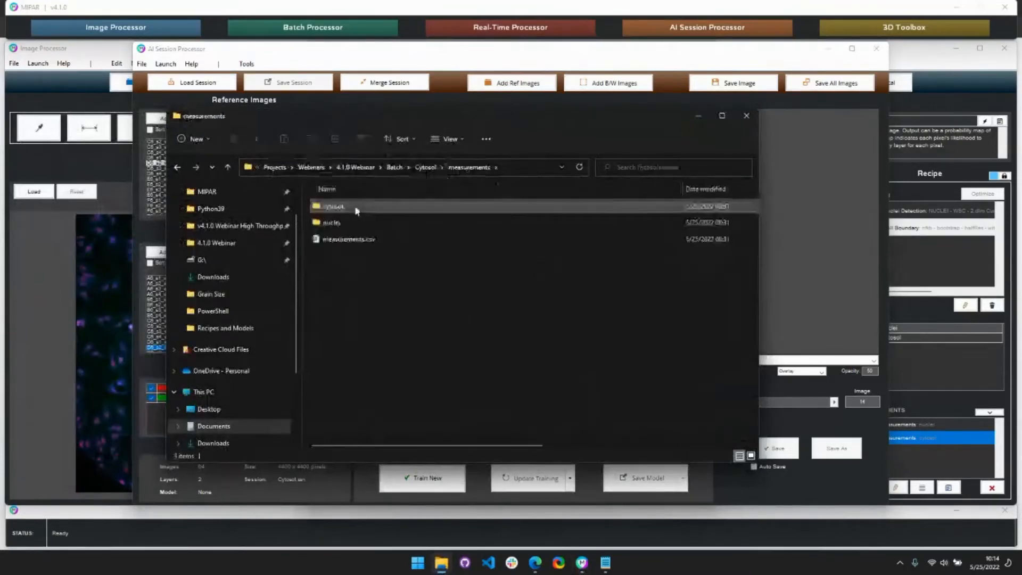
click(351, 212)
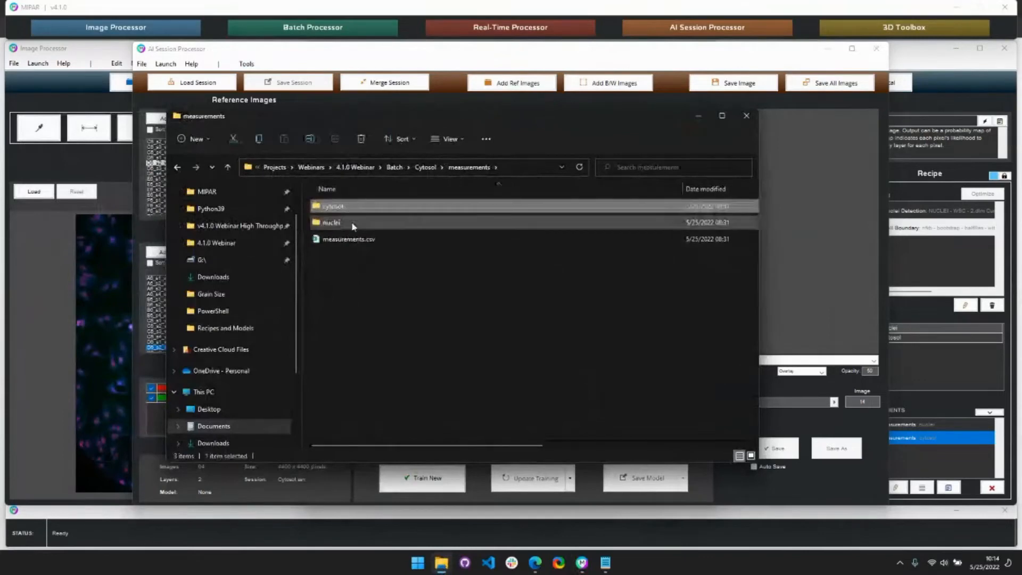
double_click(351, 211)
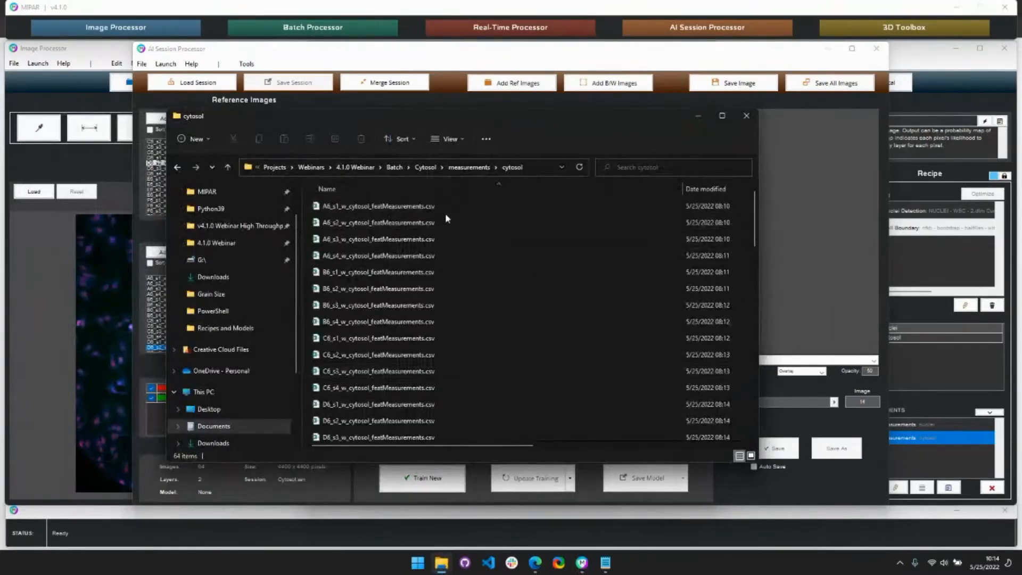
Open A6_s1_w_cytosol_featMeasurements.csv in Excel, examine the centroid and mean intensity of each feature, and close the file
click(391, 207)
double_click(391, 207)
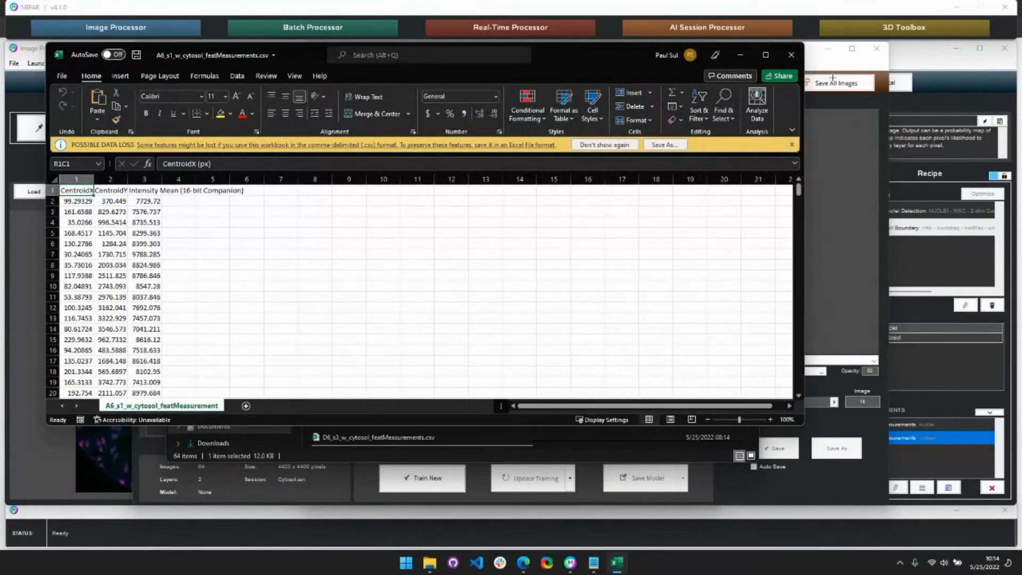
click(790, 55)
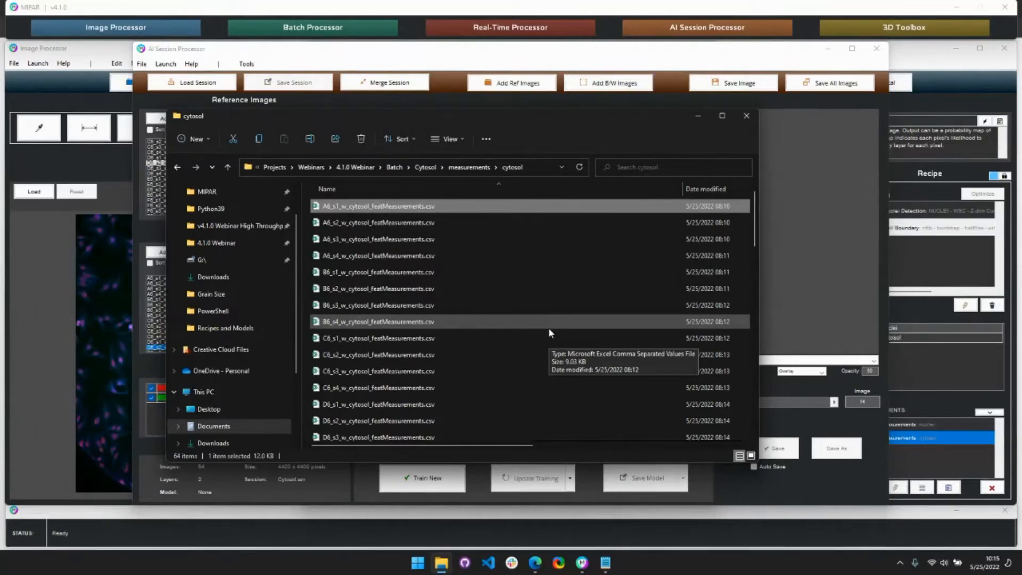
Return to the Image Processor, unlock the recipe, and disable all steps from cytosol Channel Operation 9 through step 25
click(906, 304)
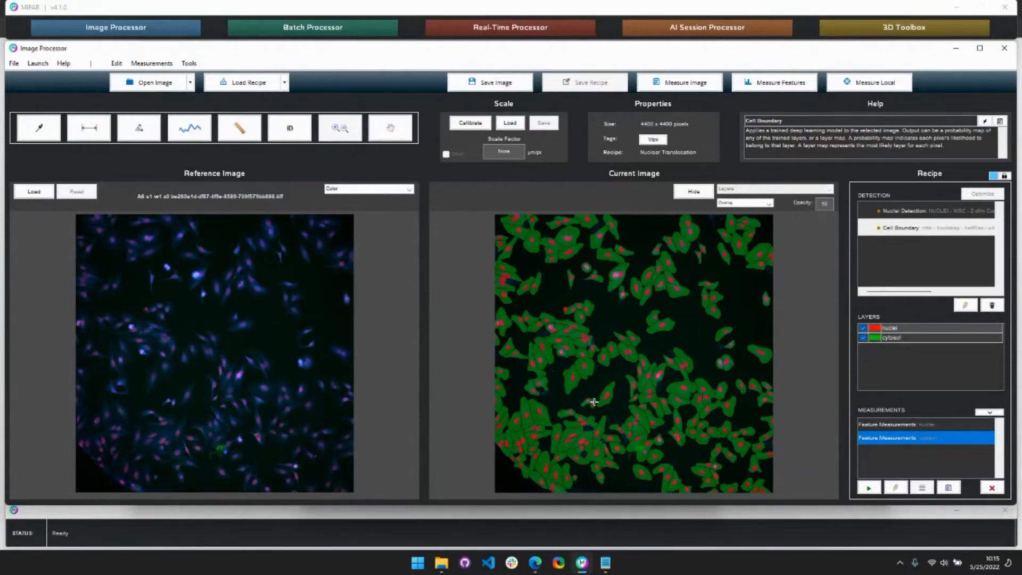
click(1005, 176)
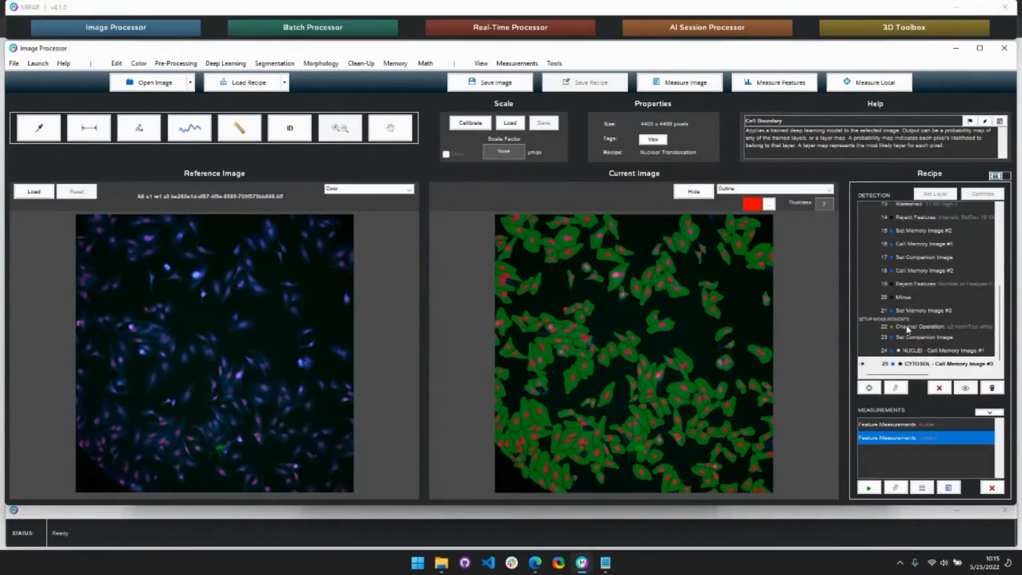
scroll(923, 328, up, 2)
click(915, 225)
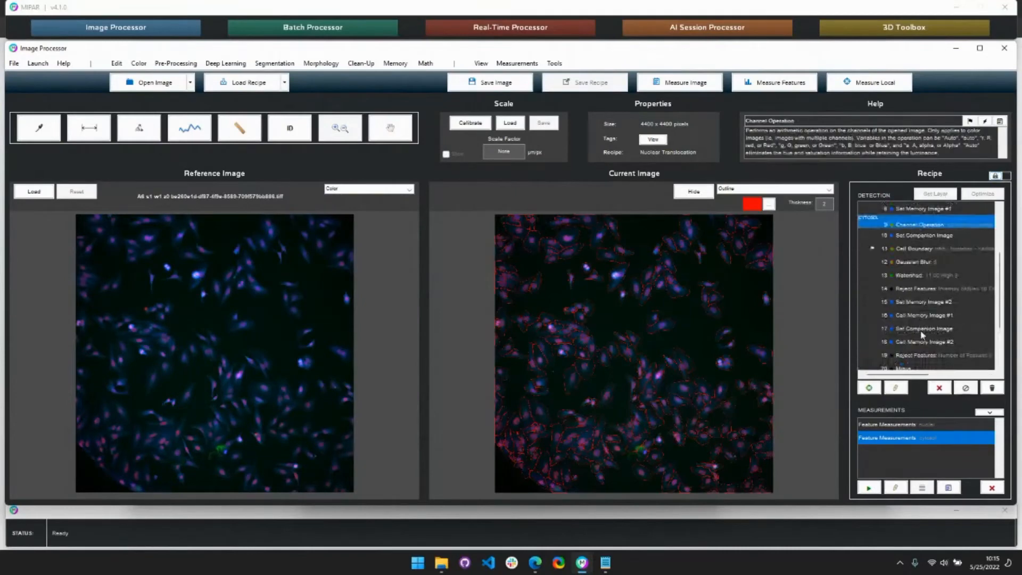
click(966, 388)
scroll(916, 309, up, 3)
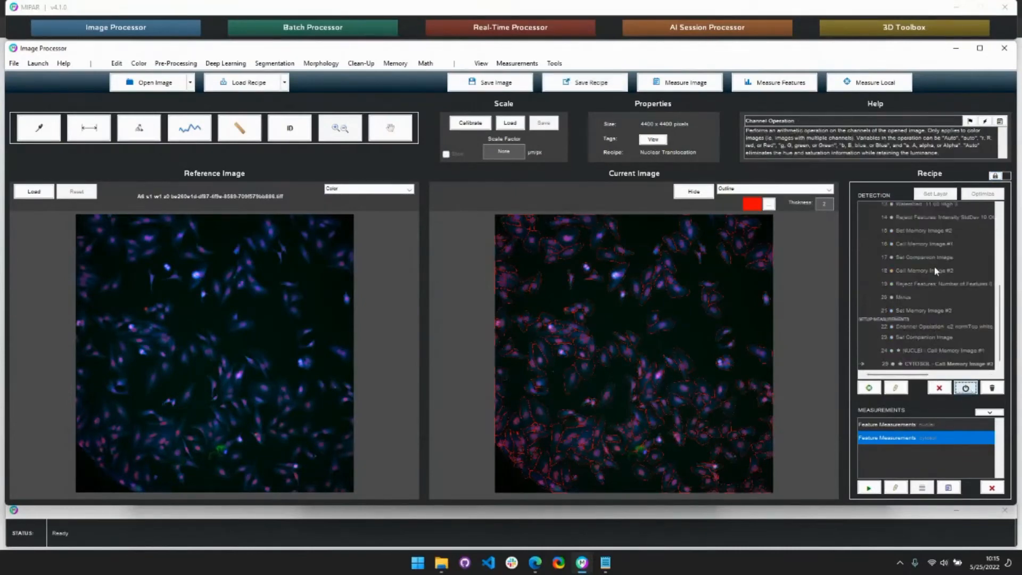
Run the recipe up to step 8, Set Memory Image #1, and set the current image display to Overlay
click(916, 304)
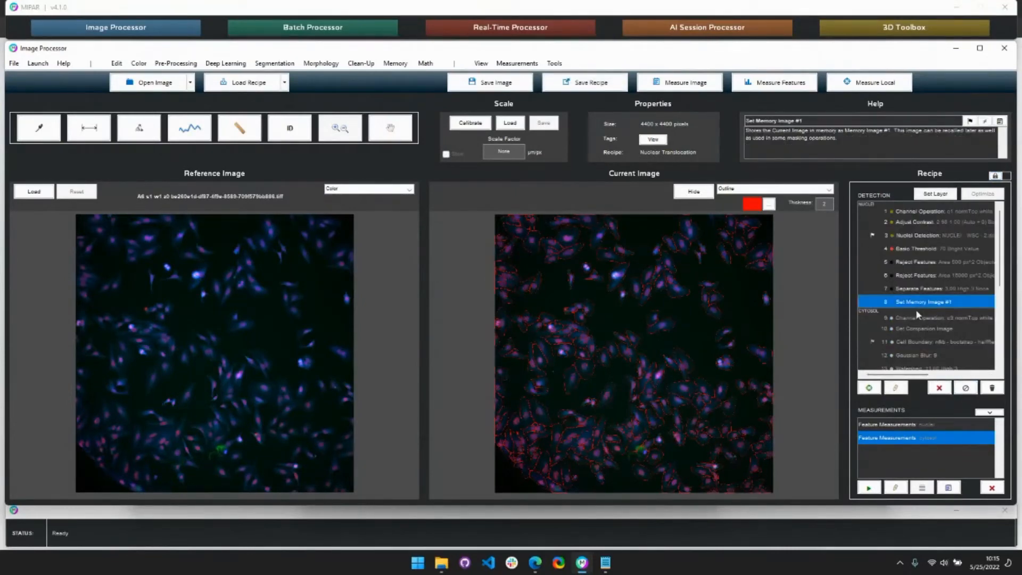
click(723, 192)
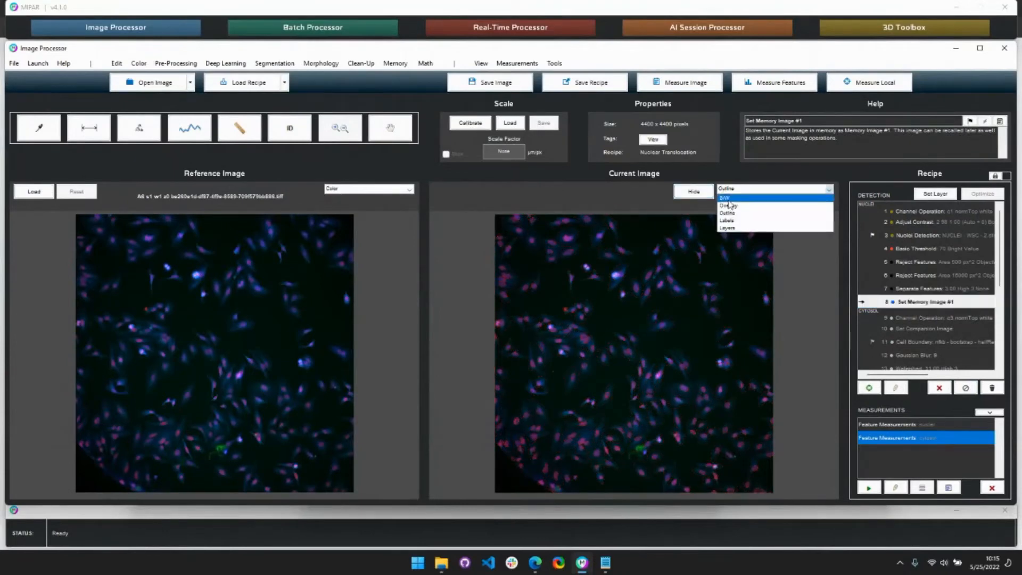
click(732, 228)
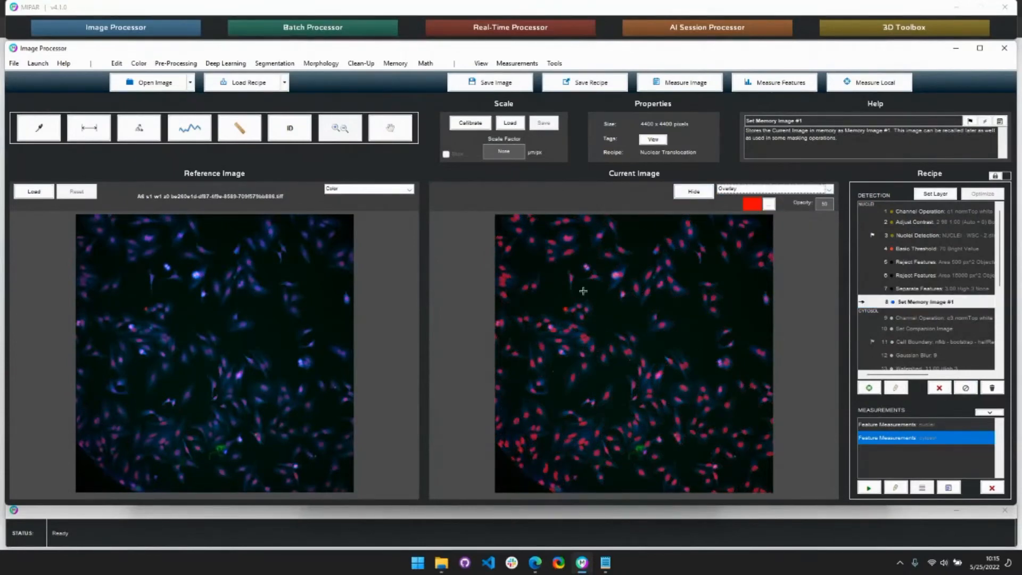
Store the detected nuclei as the companion image and apply a Retain Dilation at the preset depth
click(397, 66)
click(415, 75)
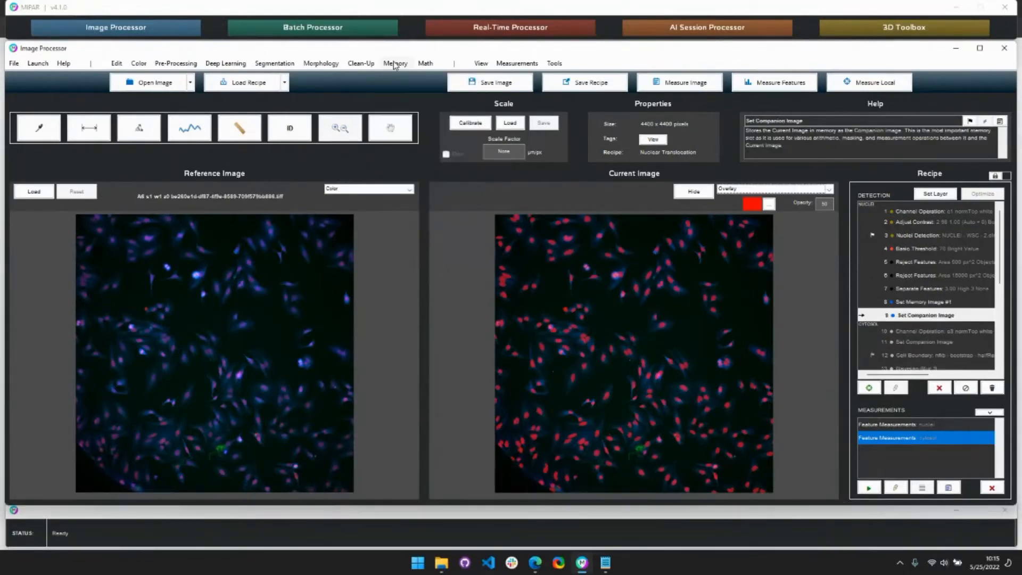
click(327, 64)
mouse_move(346, 78)
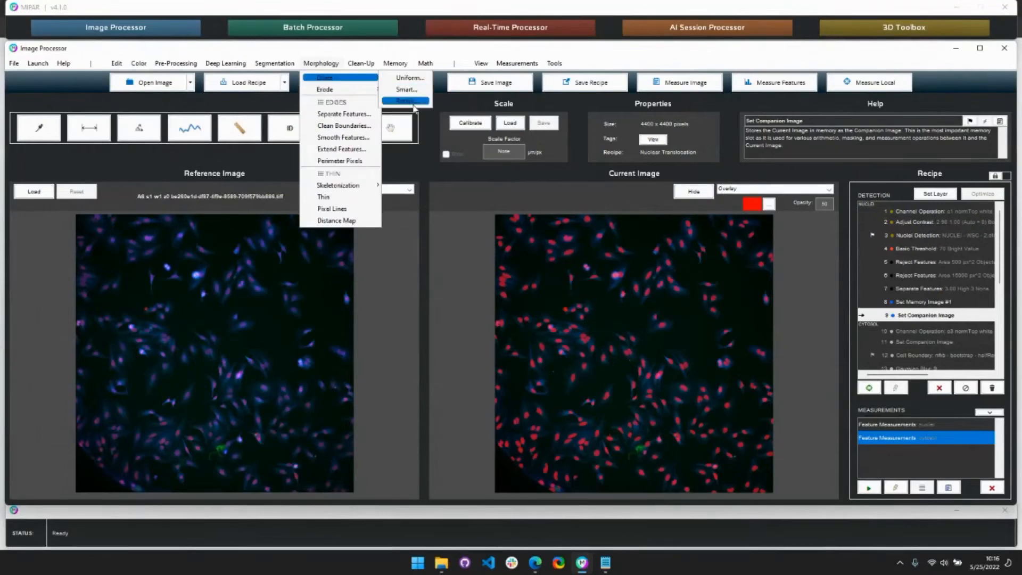
click(413, 105)
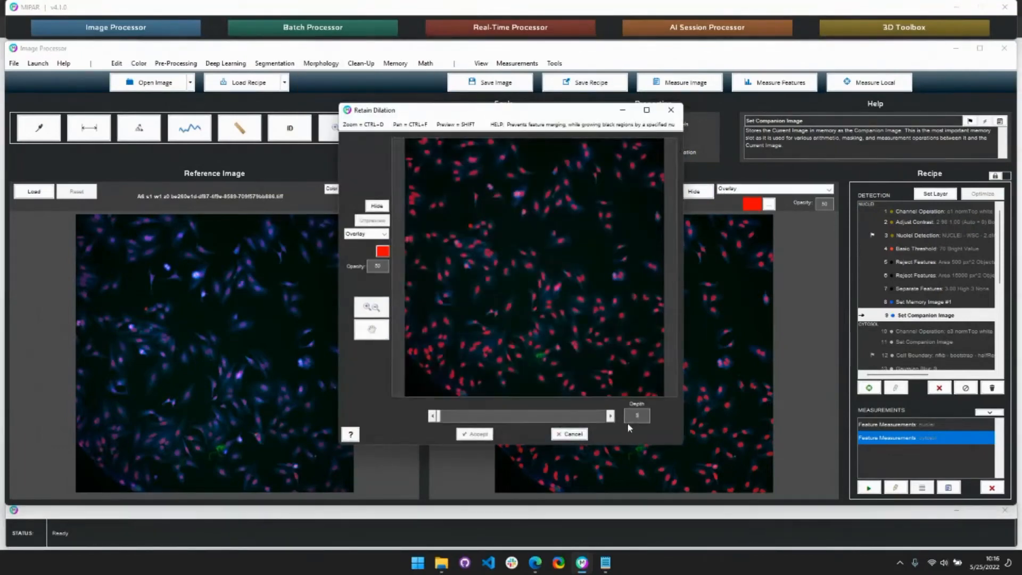
click(476, 434)
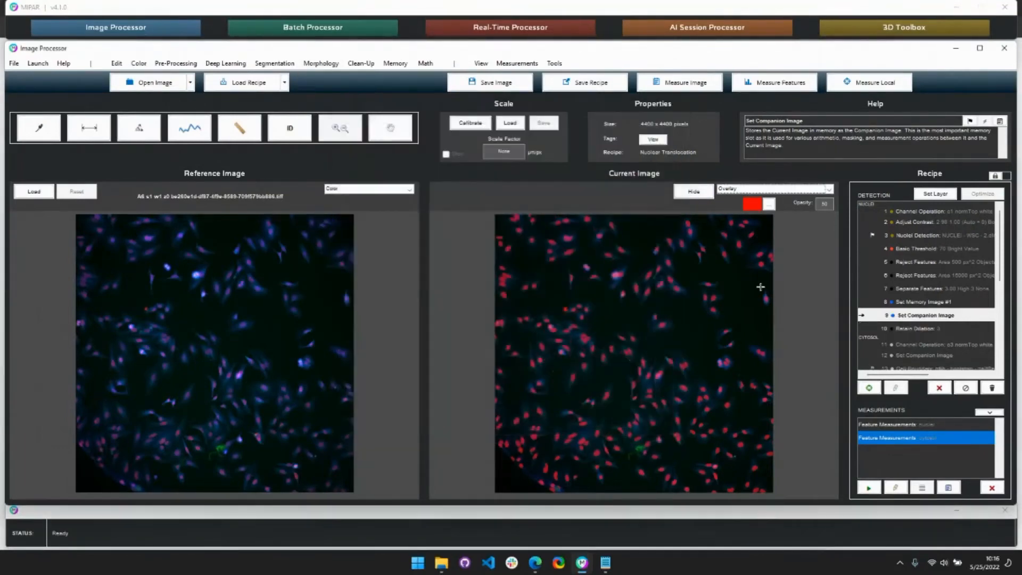
Subtract the companion image from the dilated nuclei with Minus and store the resulting rings as Memory Image #3
click(426, 63)
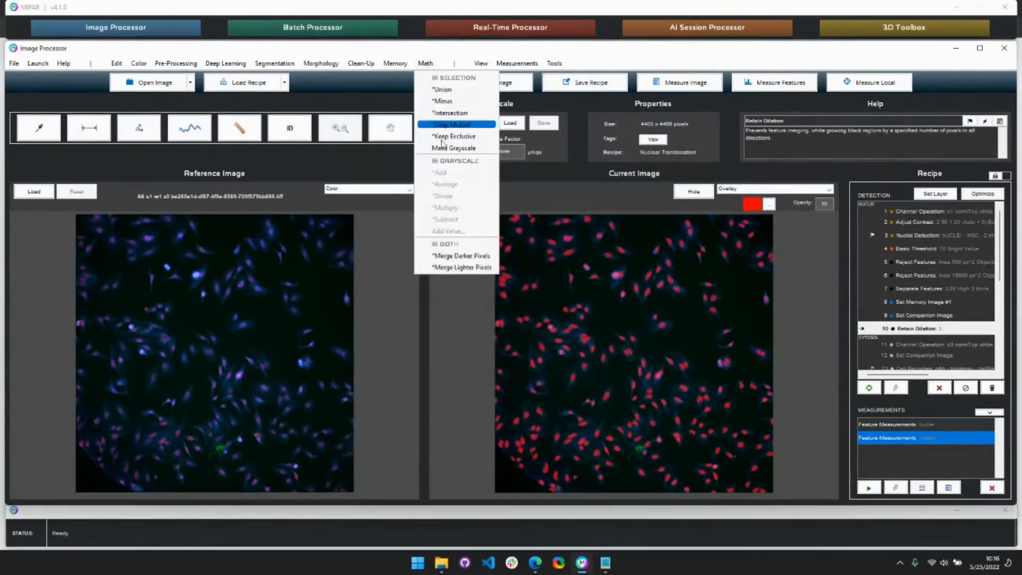
click(442, 101)
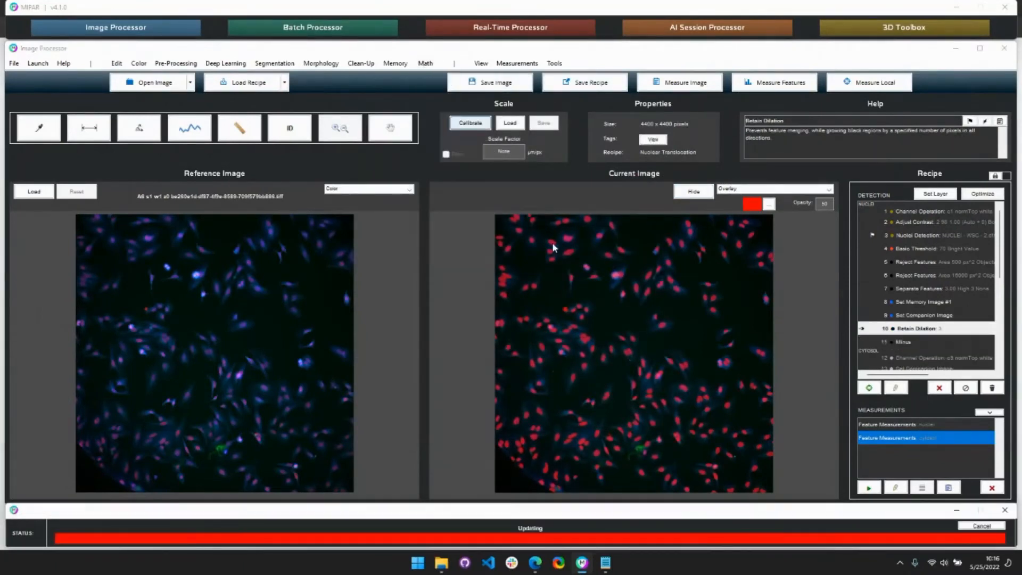
drag(594, 325, 650, 368)
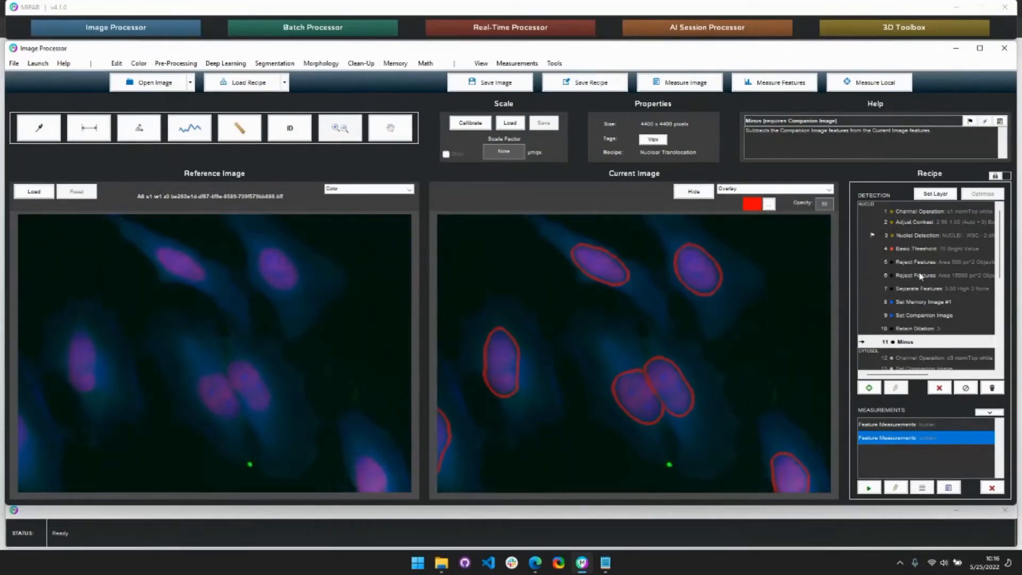
click(392, 64)
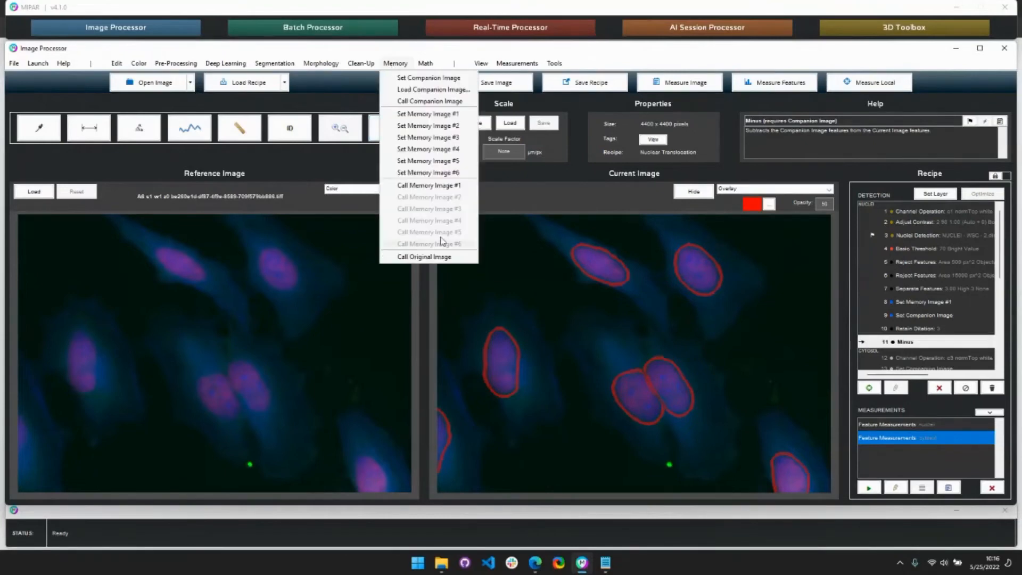
click(429, 137)
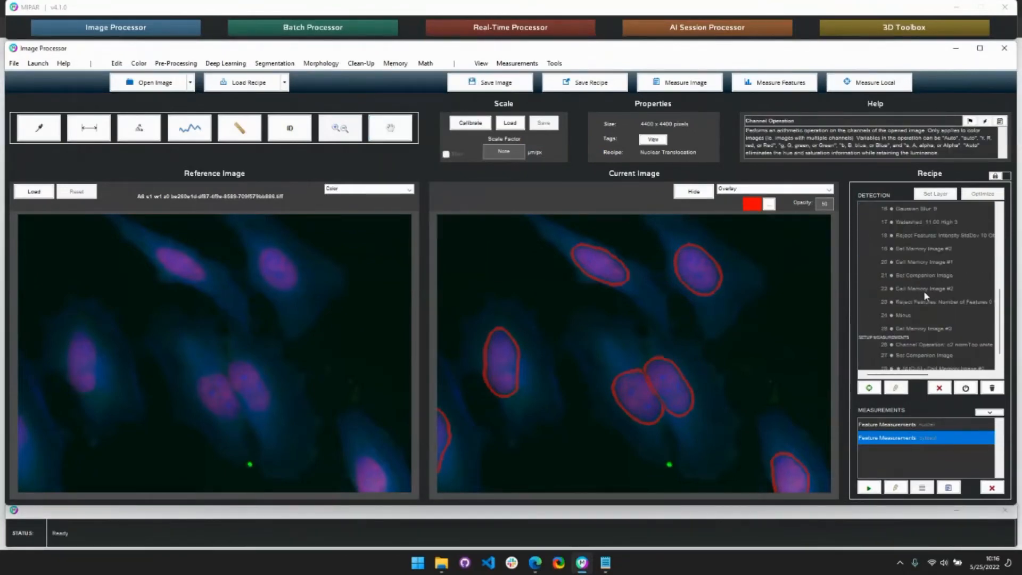
Delete the disabled original cytosol steps from the recipe, from Channel Operation through the old Set Memory Image #3
shift+click(916, 328)
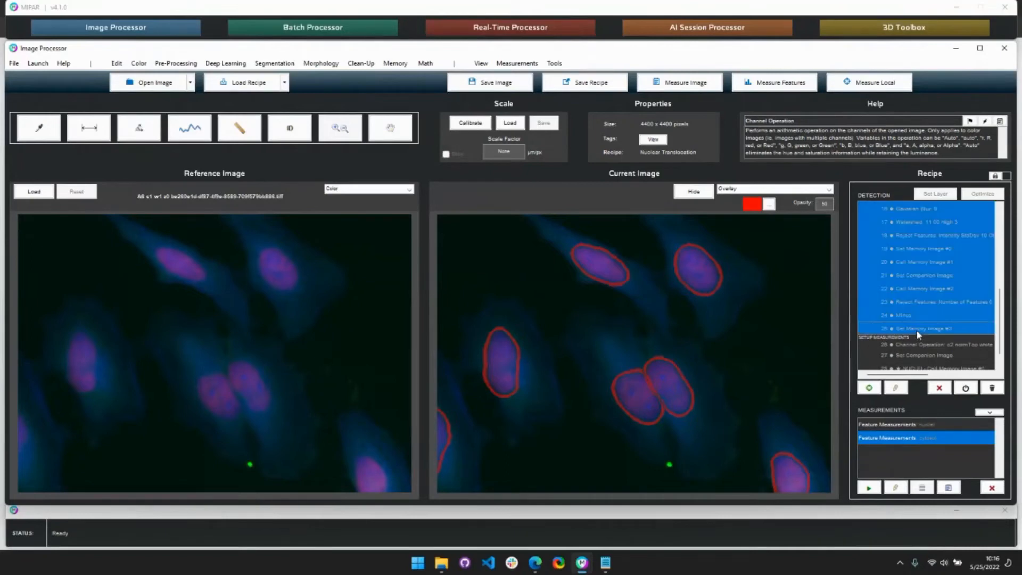
click(939, 388)
scroll(949, 357, up, 1)
scroll(949, 357, down, 1)
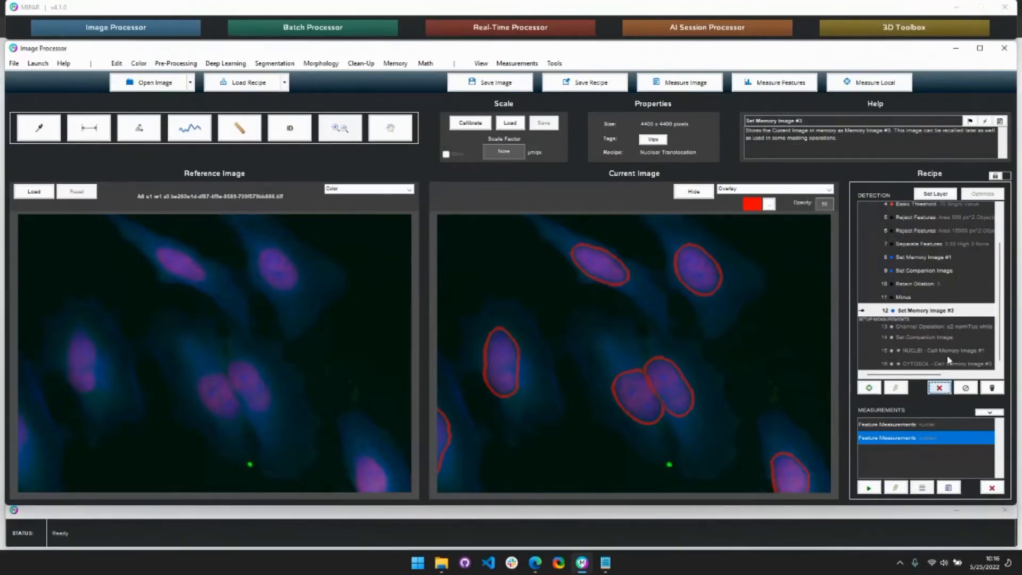
Re-enable the setup measurement steps through the CYTOSOL Call Memory Image #3 step and lock the recipe
click(947, 363)
click(963, 389)
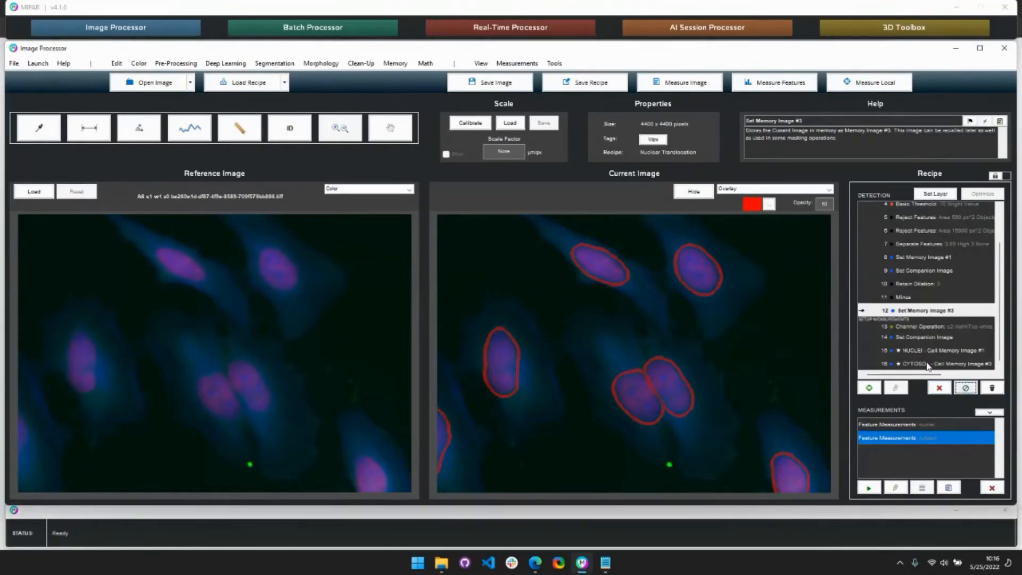
click(994, 177)
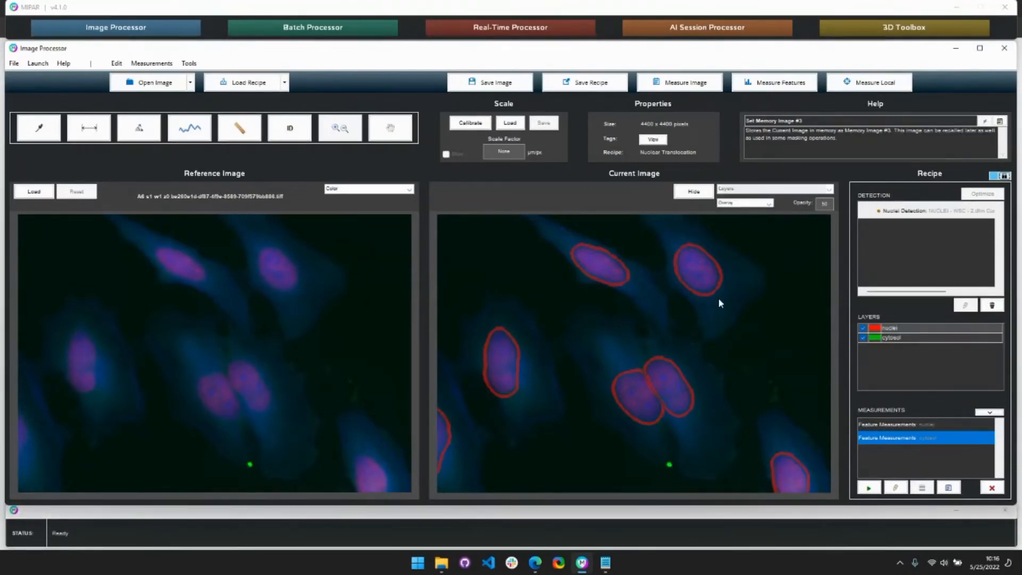
scroll(318, 338, up, 2)
scroll(318, 338, down, 3)
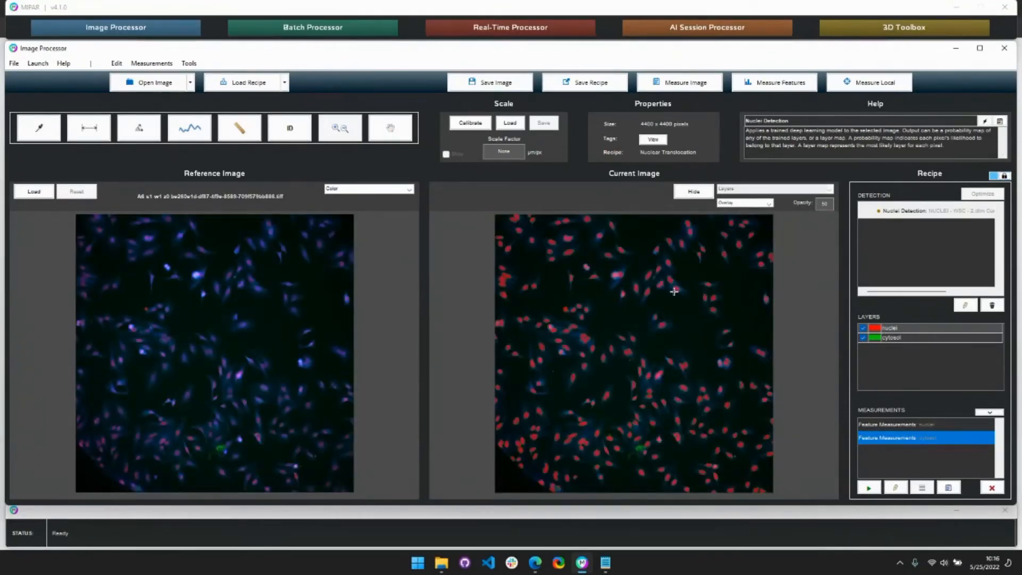
Measure the nuclei and cytosol layers, compare their mean 16-bit companion intensities, and close the results
click(947, 487)
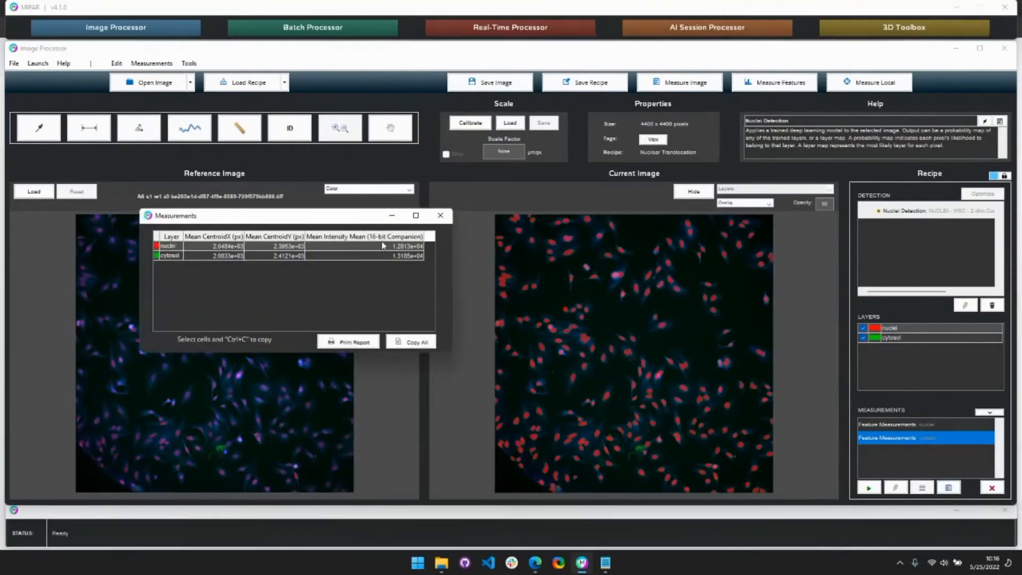
drag(386, 248, 389, 257)
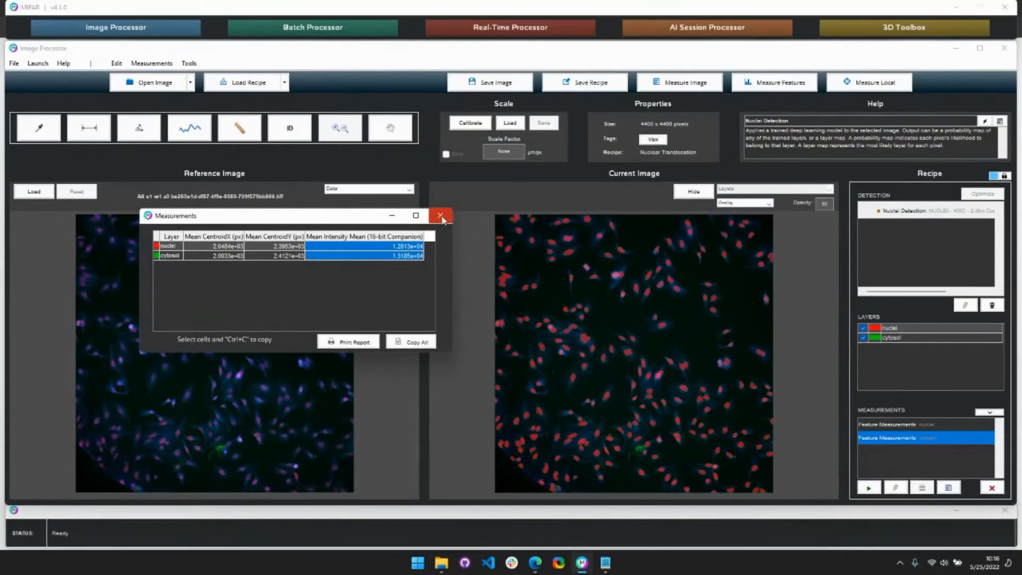
click(440, 216)
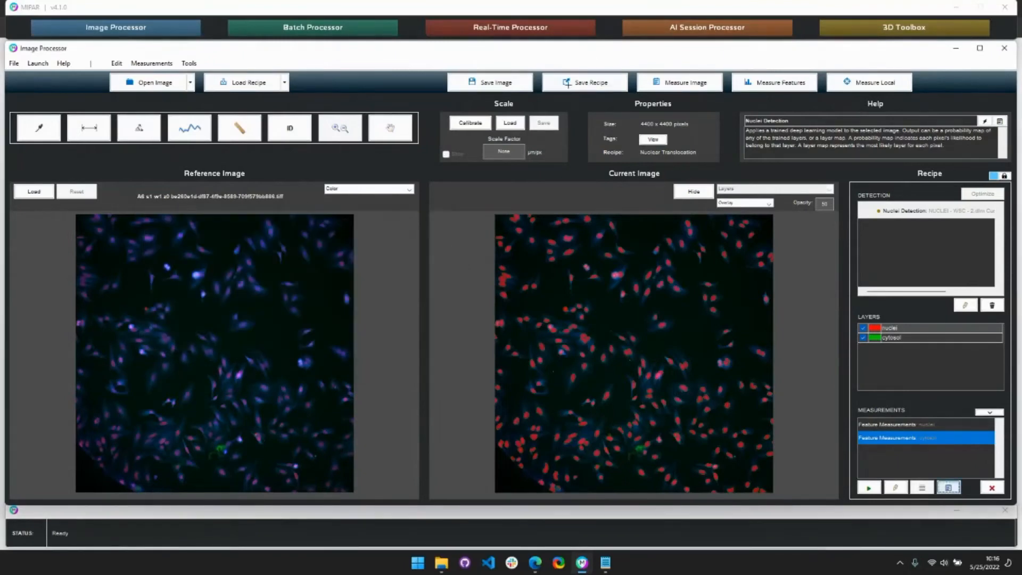
Save the modified recipe over Nuclear Translocation_Boundary.rcp in Models and Recipes
click(566, 84)
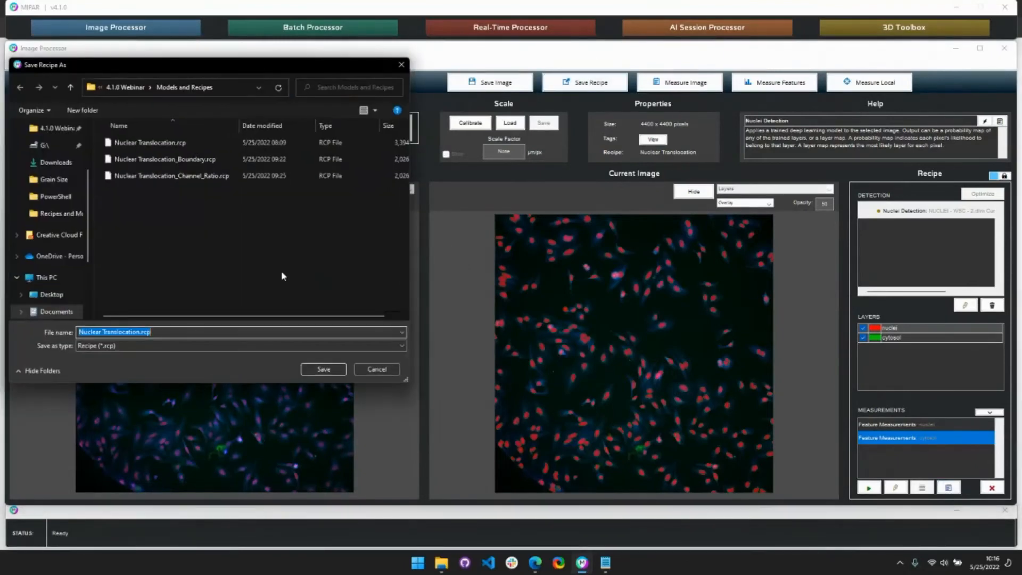
double_click(173, 160)
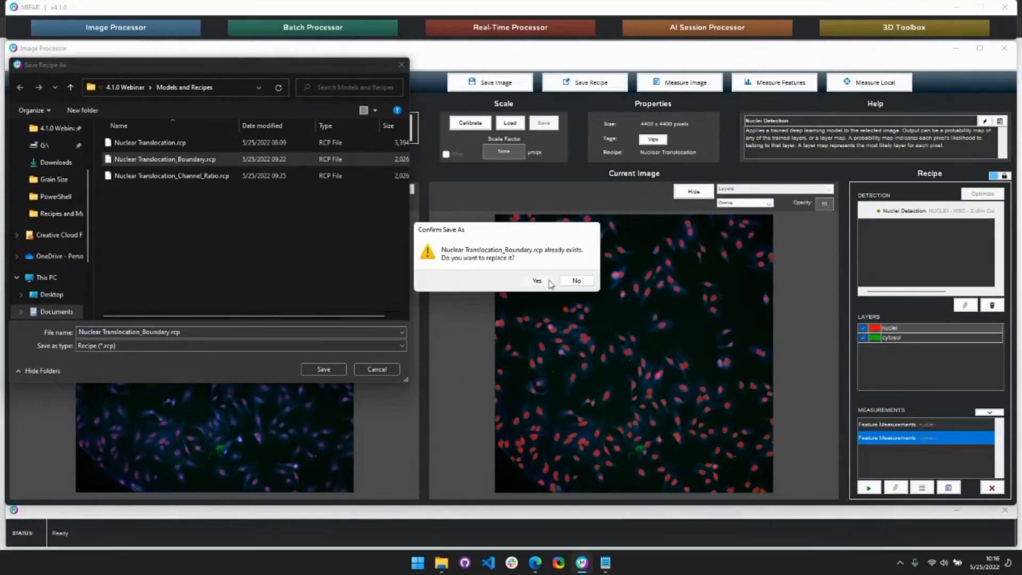
click(549, 282)
Open the Batch Processor and enable combining four channels and the output of feature measurements
click(38, 63)
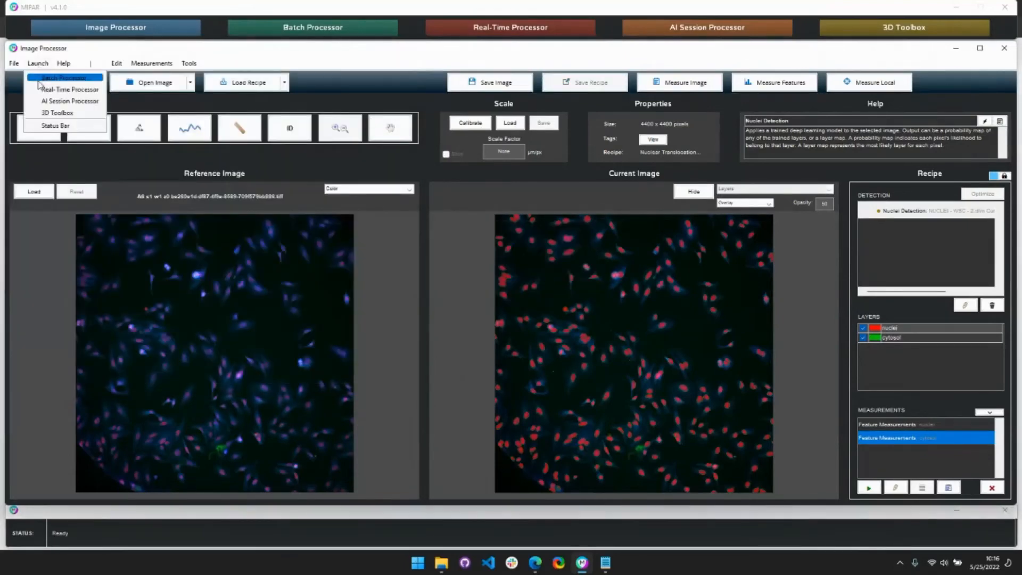
click(38, 80)
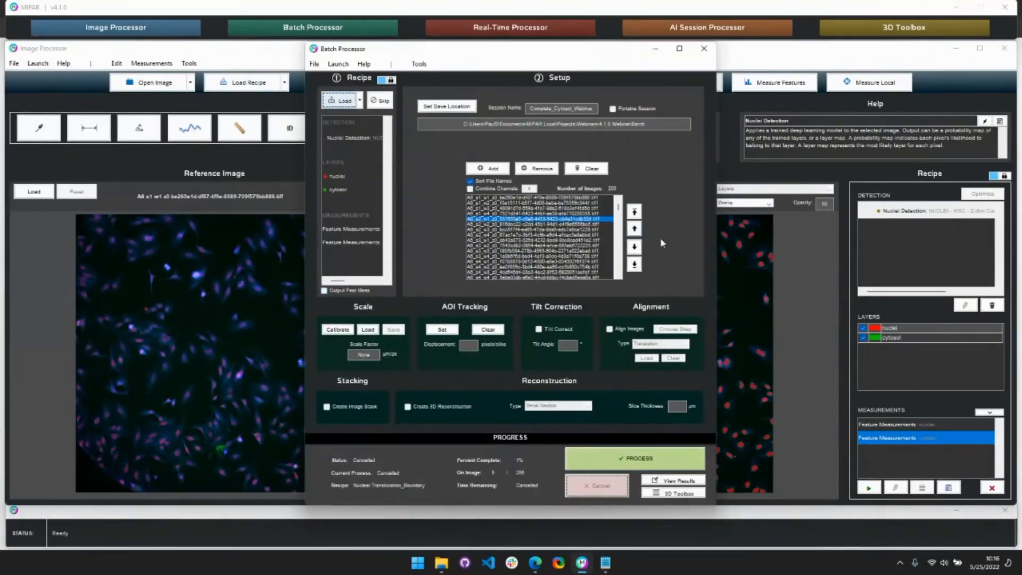
click(474, 190)
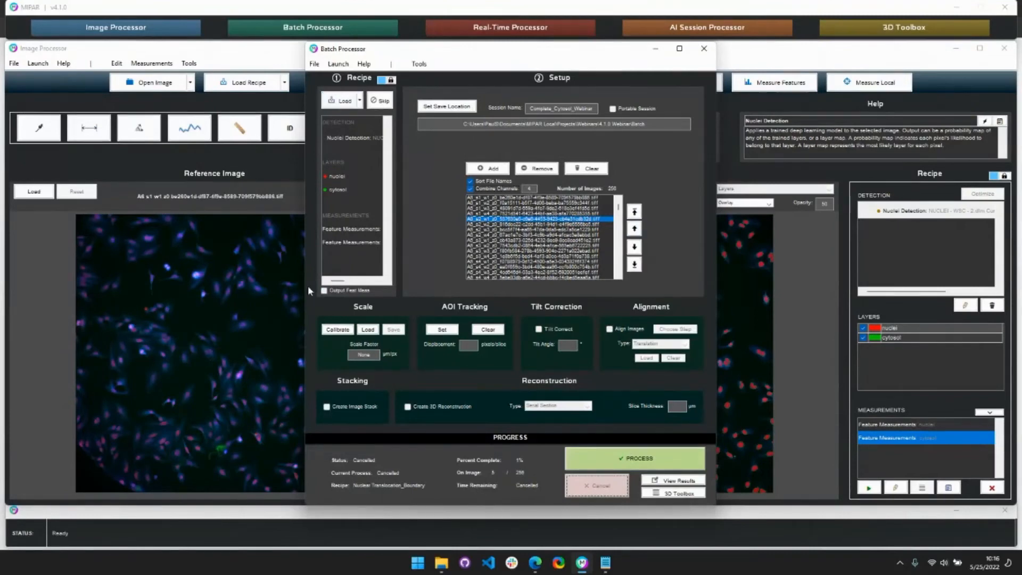
click(324, 290)
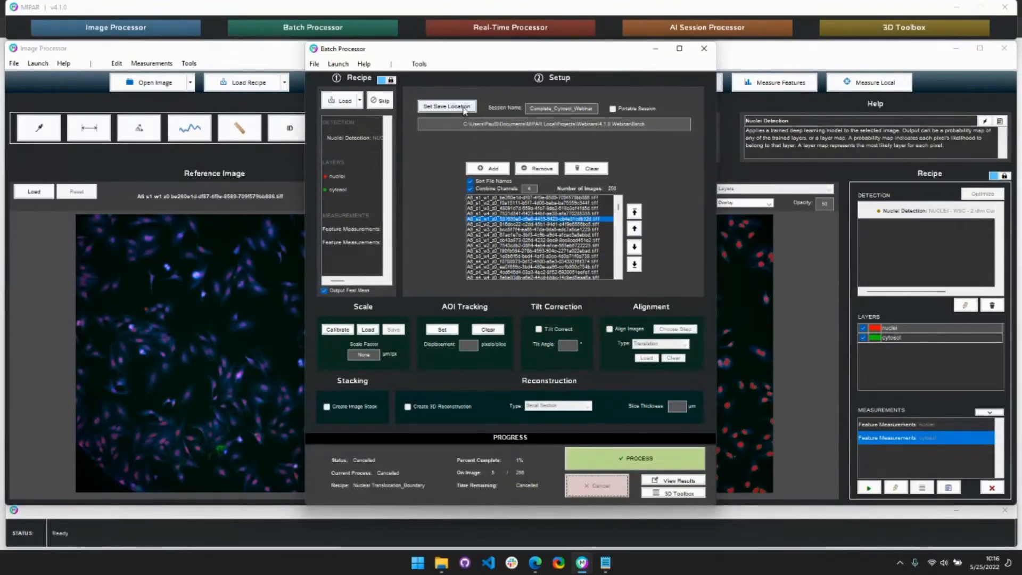
Set the save location to the Batch folder and name the session Boundary_Cytosol_Webinar
click(465, 111)
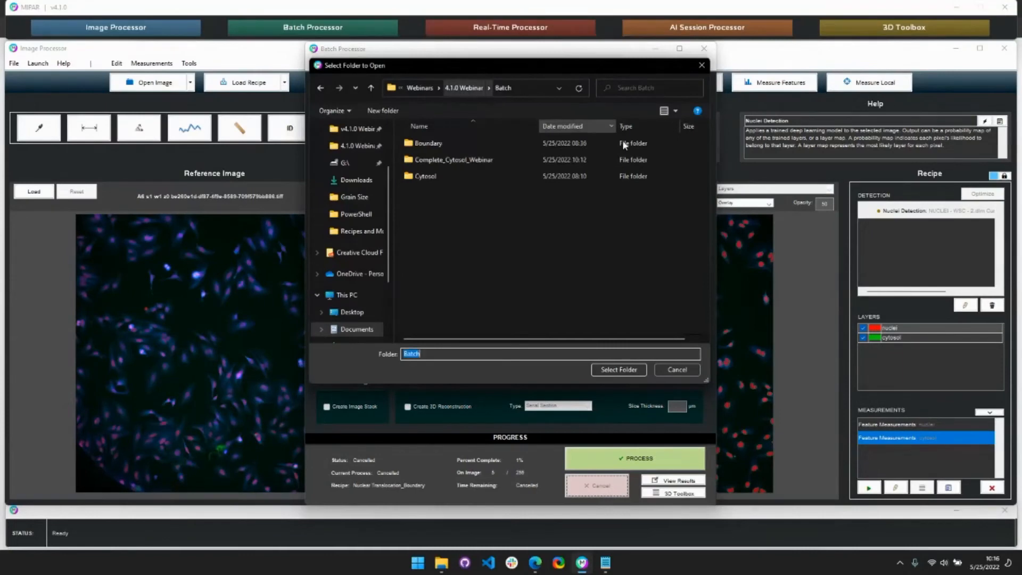
click(482, 223)
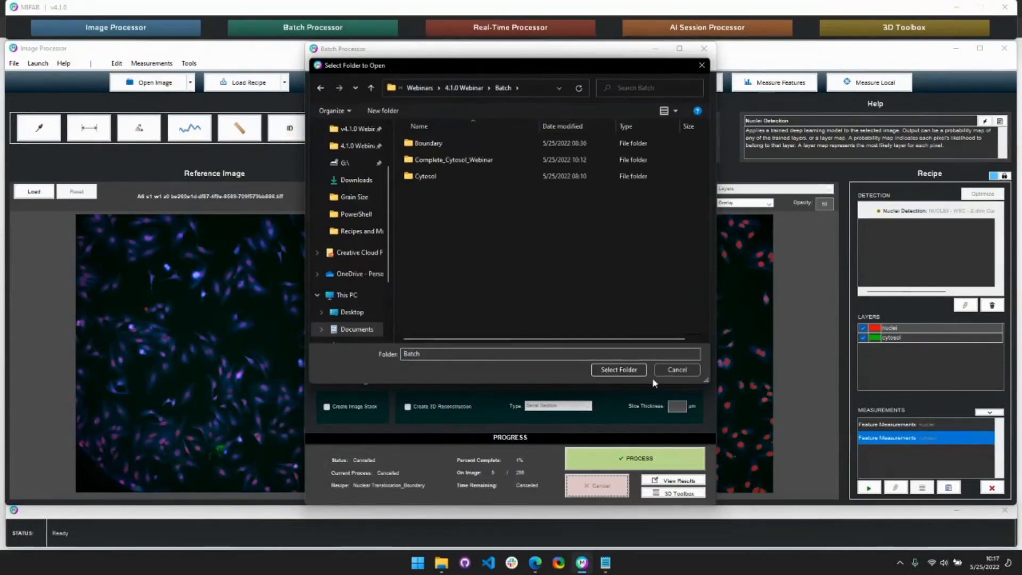
click(634, 369)
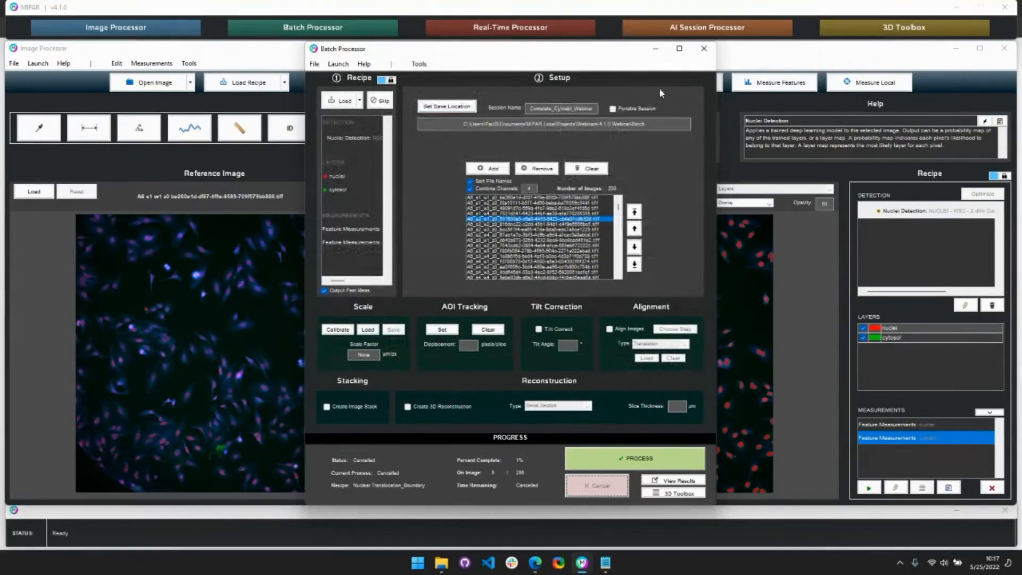
key(BackSpace)
key(BackSpace)
key(BackSpace)
key(BackSpace)
key(BackSpace)
key(BackSpace)
key(BackSpace)
key(BackSpace)
key(BackSpace)
key(BackSpace)
key(BackSpace)
key(BackSpace)
key(BackSpace)
key(BackSpace)
key(BackSpace)
text(Basl_)
text(ndary)
text(_C)
text(ytosol)
Start processing the batch and cancel the run before it finishes
click(644, 461)
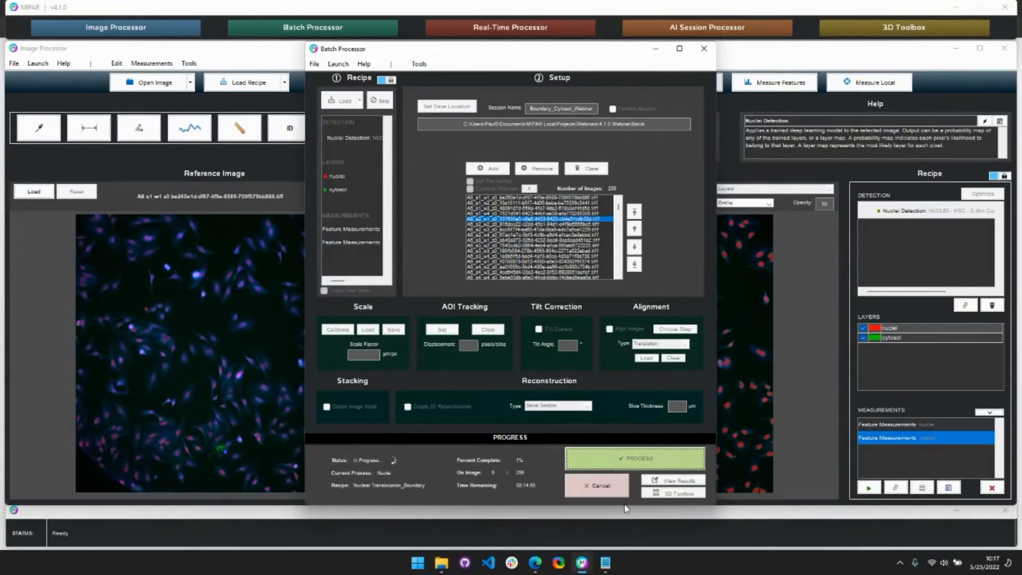
click(610, 492)
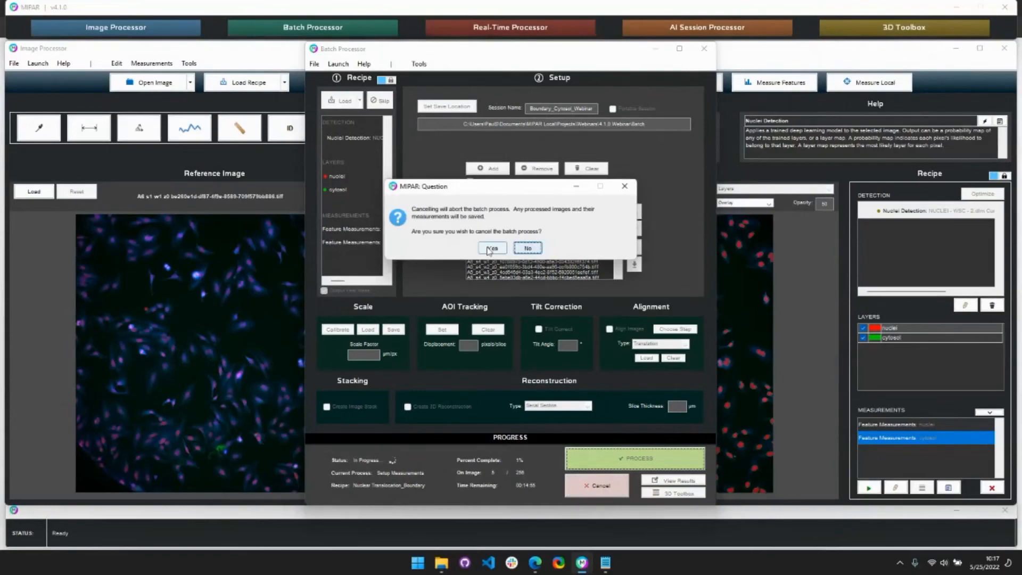
click(490, 249)
Open the AI Session Processor and load Boundary.ssn from the Boundary folder inside Batch
click(731, 31)
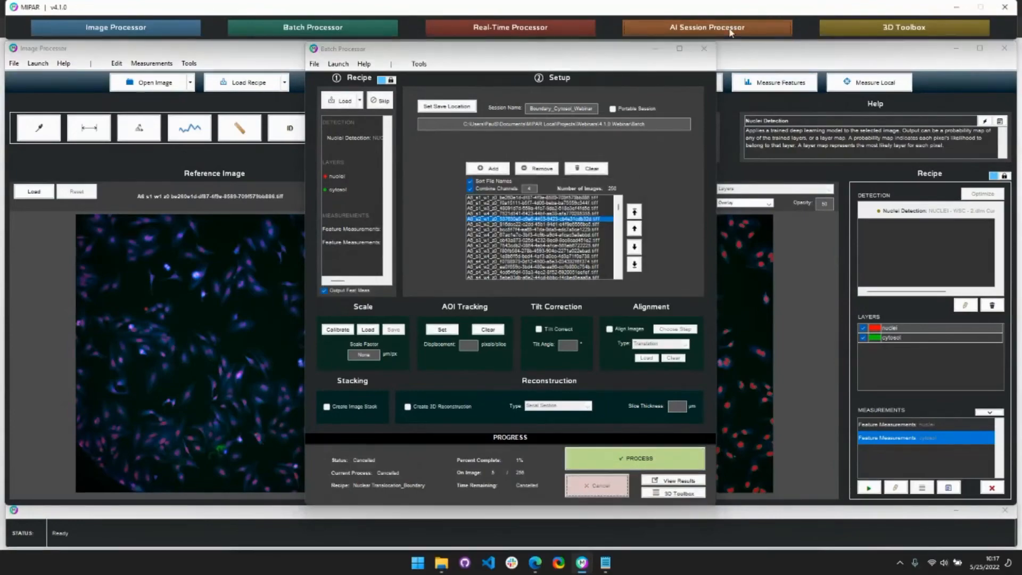
click(196, 82)
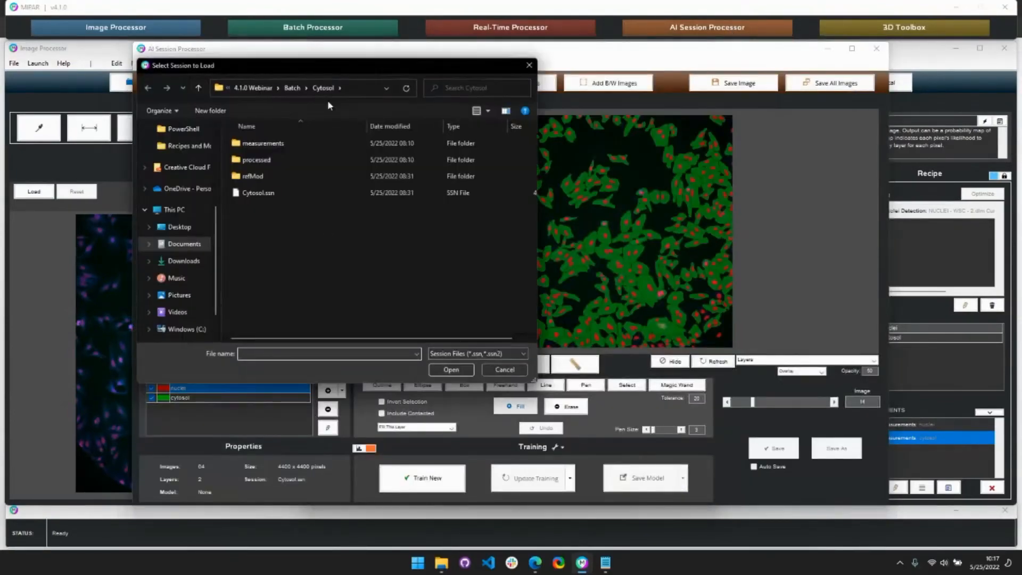
click(293, 88)
double_click(266, 143)
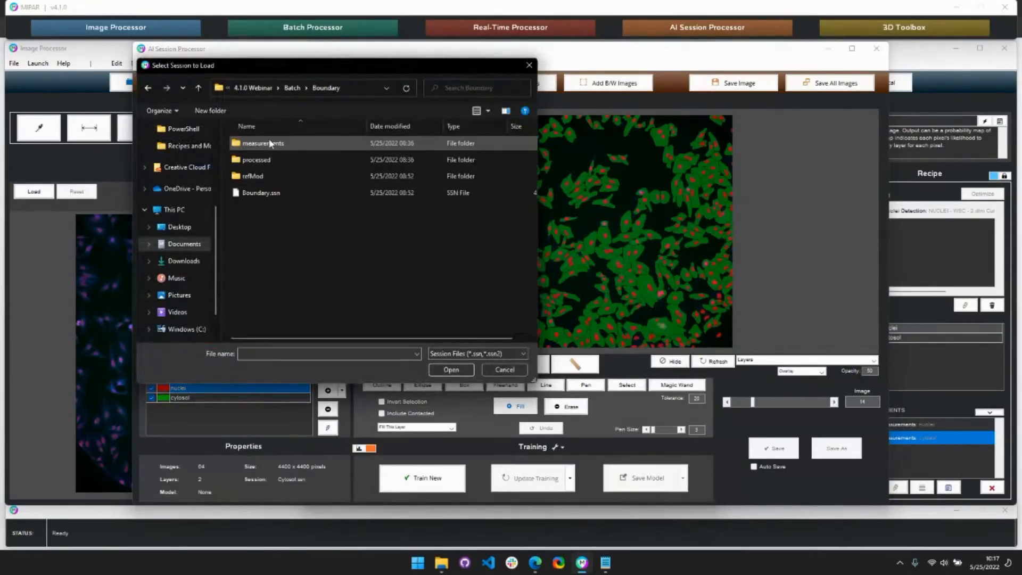
double_click(262, 191)
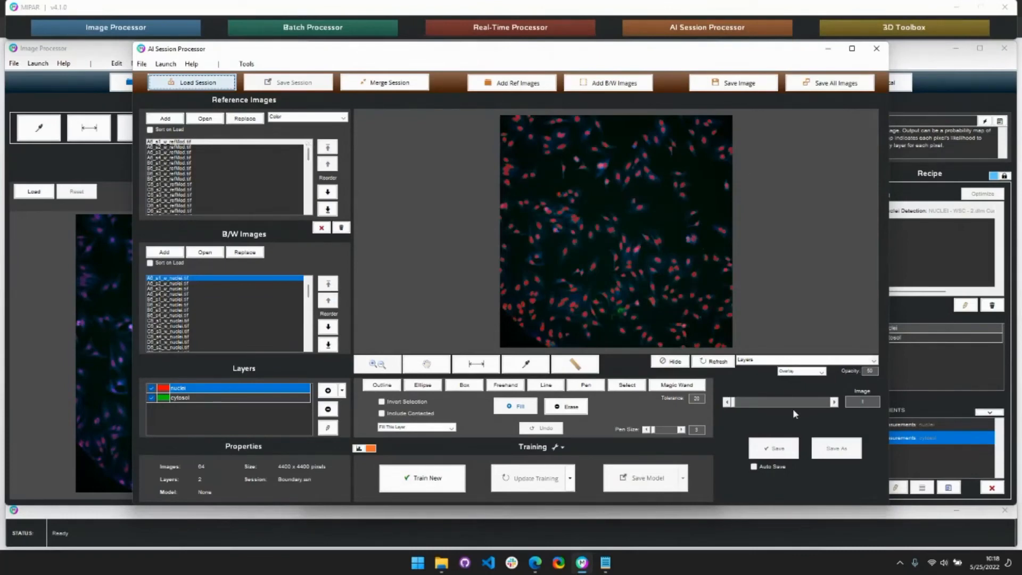
Browse several images of the Boundary session and examine the nuclei and cytosol layers
click(807, 401)
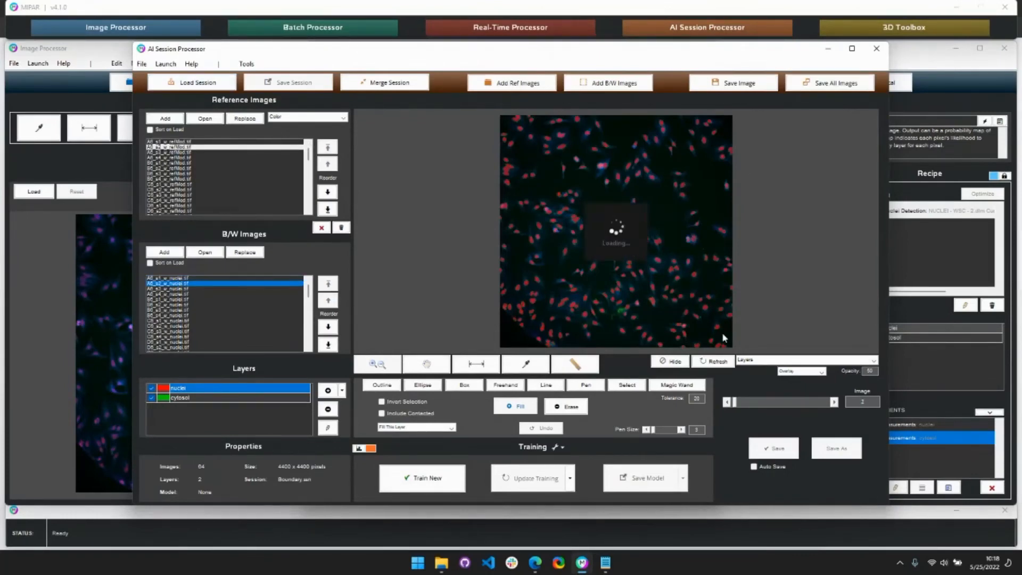
click(193, 299)
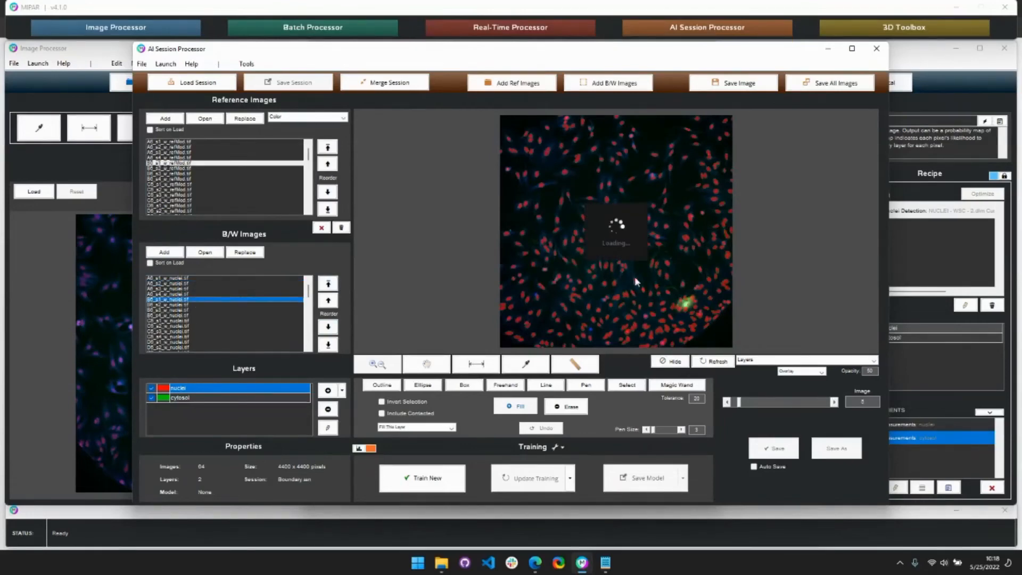
scroll(186, 329, down, 1)
click(205, 300)
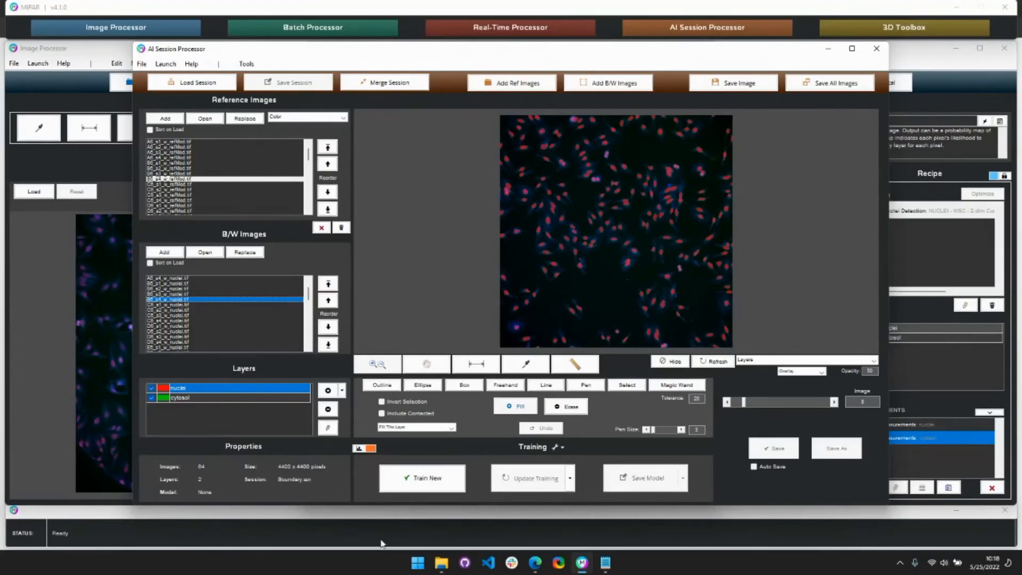
Browse the Batch folder to Boundary, its measurements and the cytosol subfolder, and examine the exported feature measurement CSV files
mouse_move(441, 563)
click(429, 508)
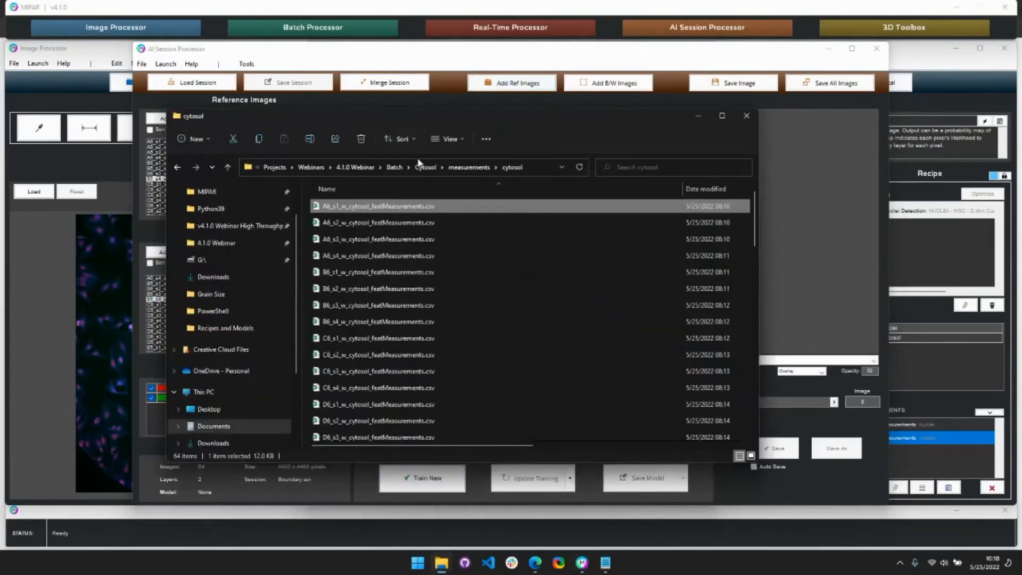
click(426, 167)
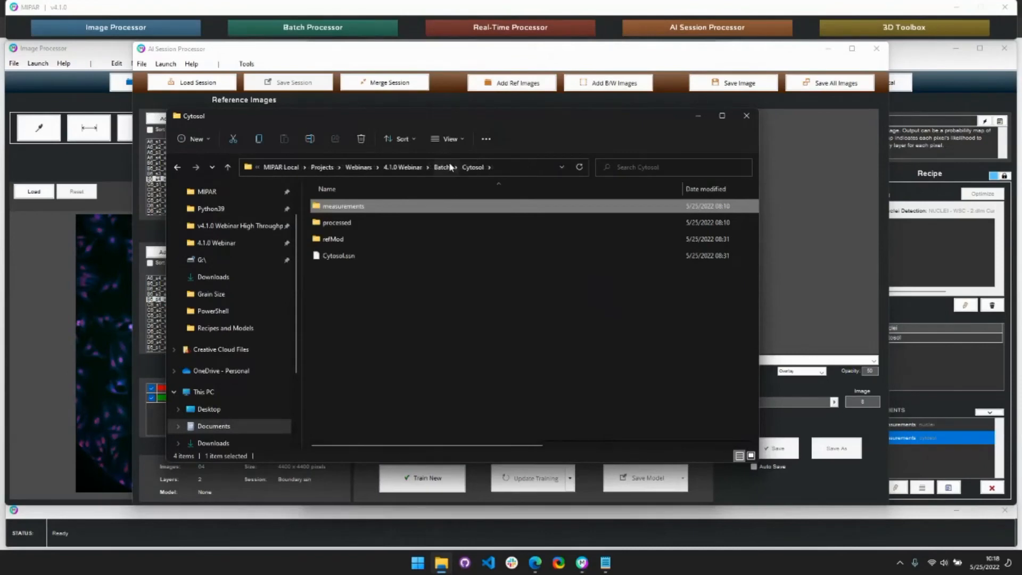
click(442, 167)
double_click(346, 206)
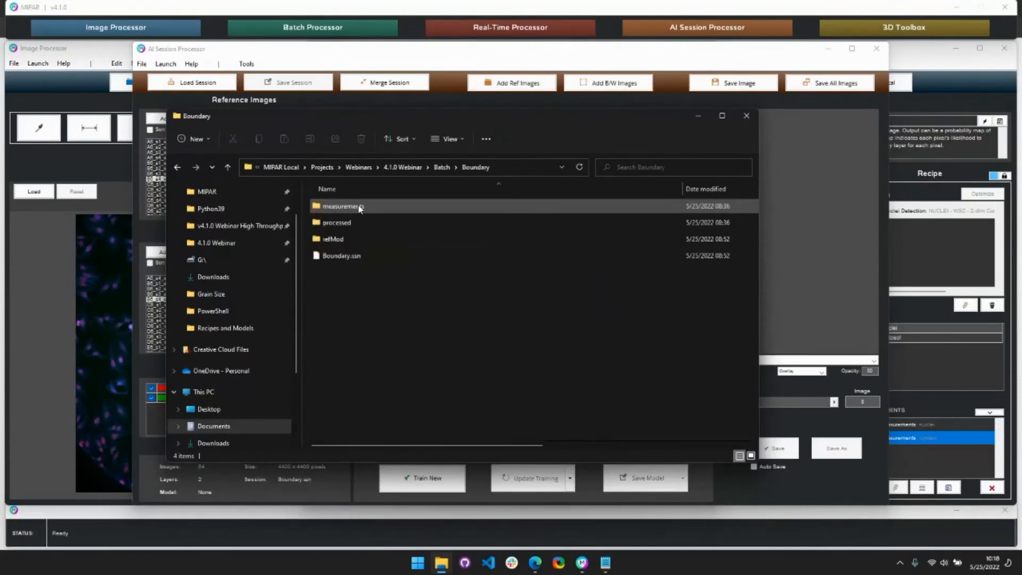
double_click(349, 209)
double_click(350, 209)
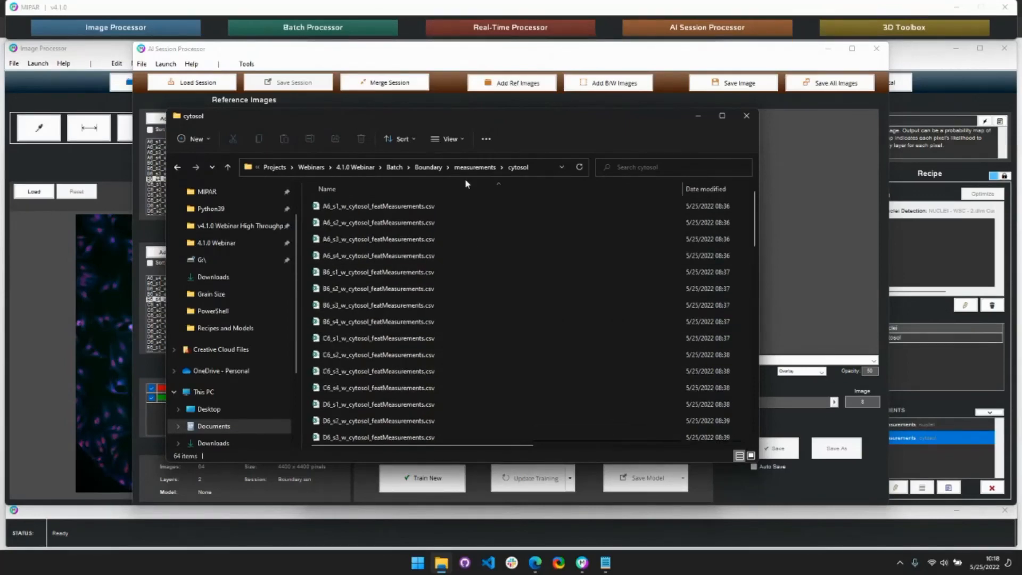
click(426, 167)
click(698, 116)
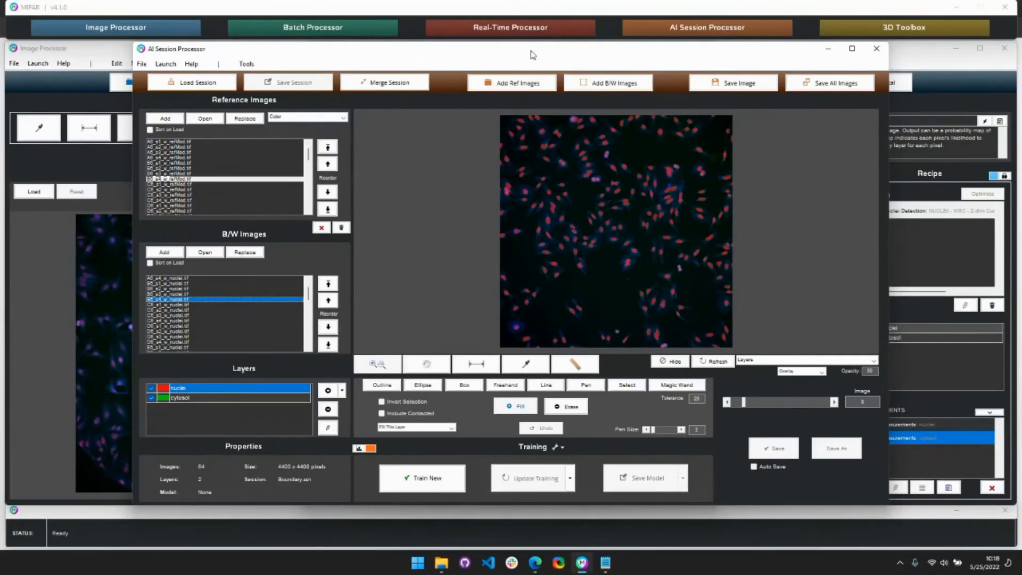
Return to the Image Processor, unlock the recipe and set the Channel Operation in its measurement setup to (c3-c4)/c3
click(915, 318)
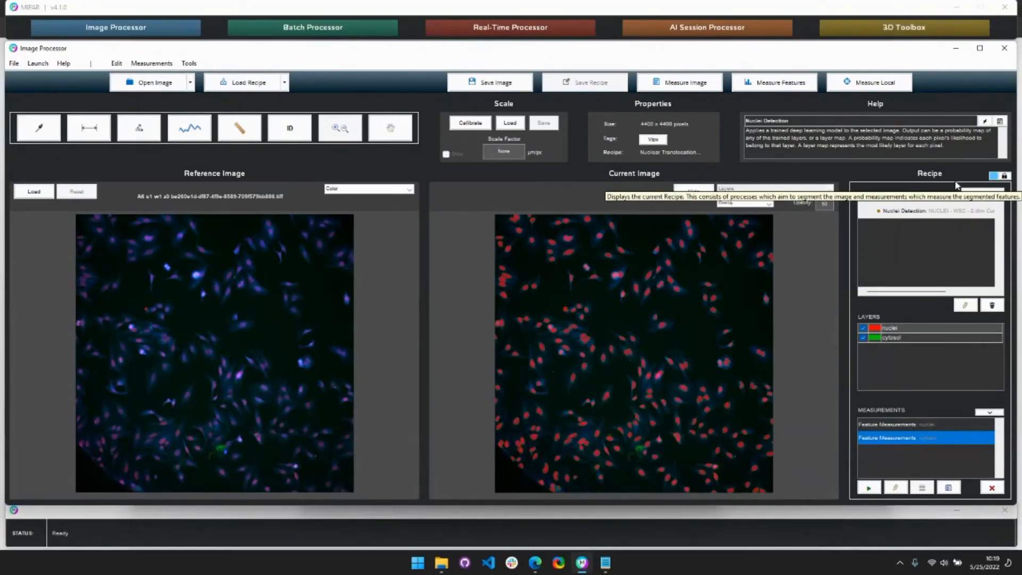
click(999, 176)
click(930, 326)
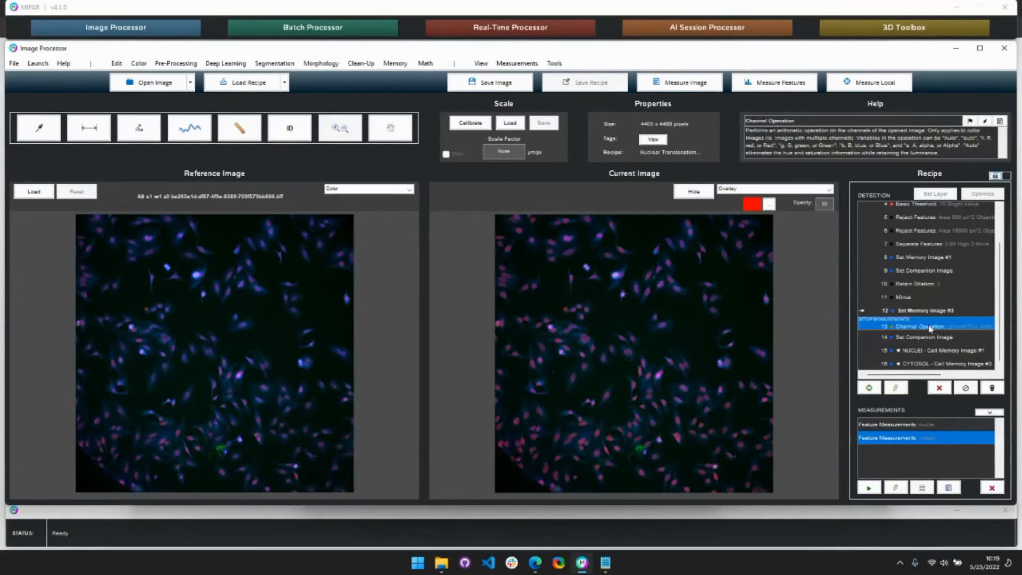
double_click(929, 327)
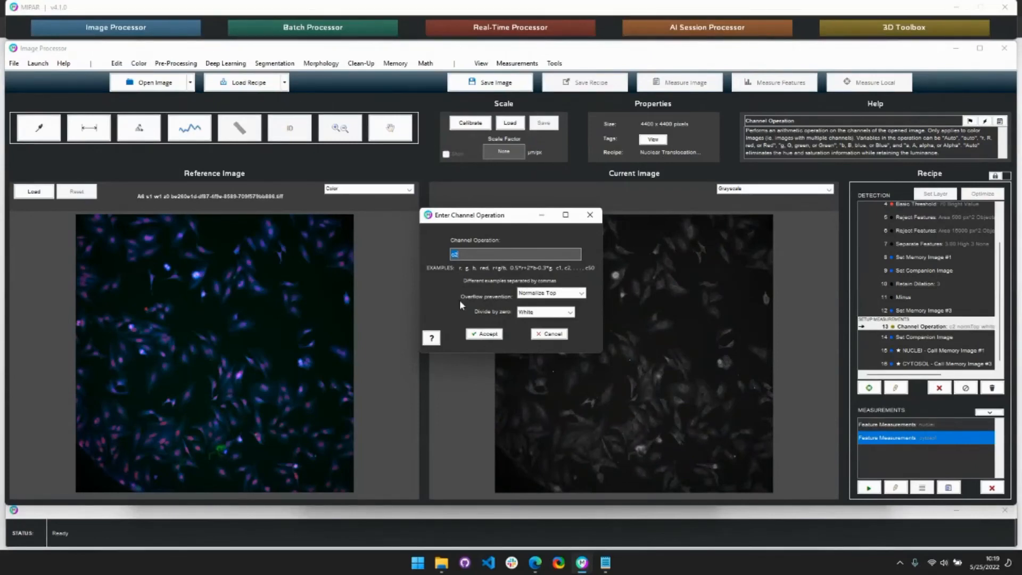
key(BackSpace)
text(c3-c4)/c3)
click(472, 334)
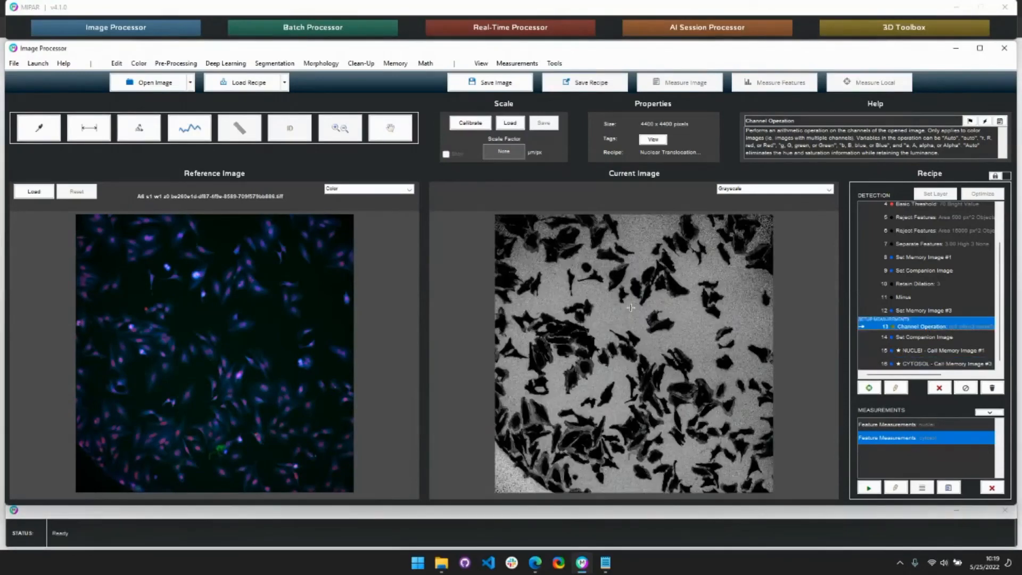
double_click(924, 326)
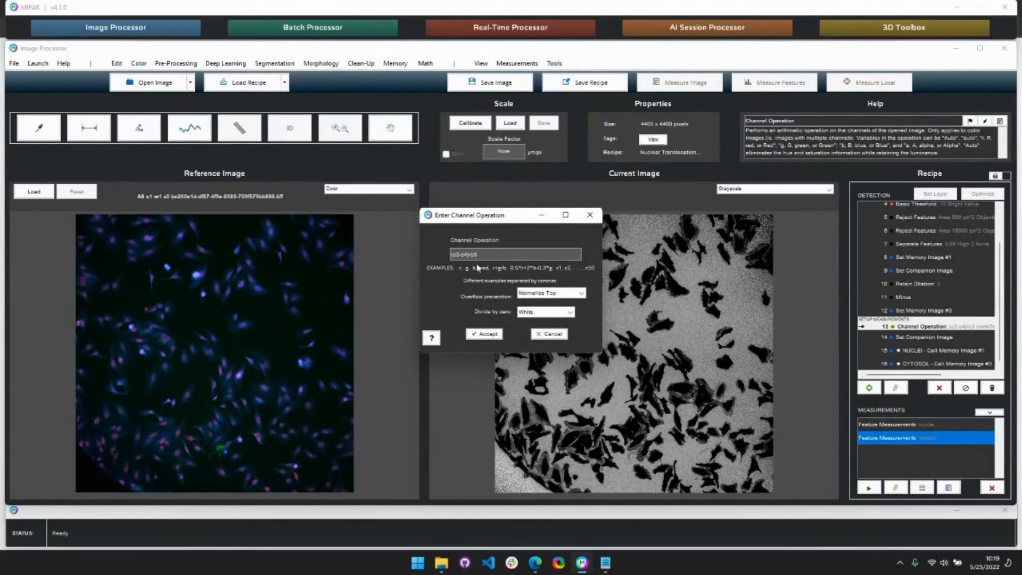
click(590, 214)
View the measurements summary and compare the mean companion image intensity of the nuclei and cytosol layers
click(948, 488)
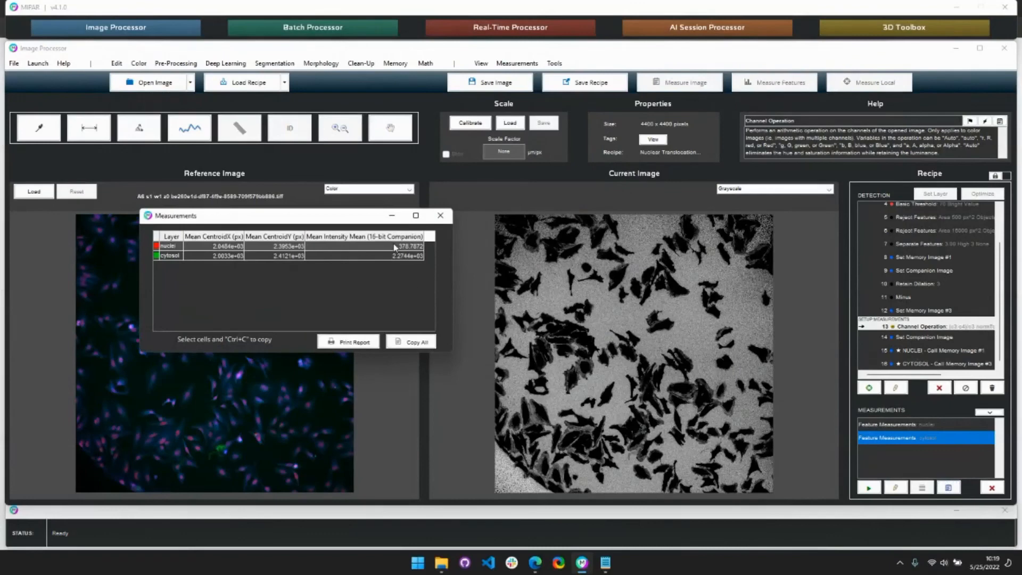
drag(394, 244, 394, 255)
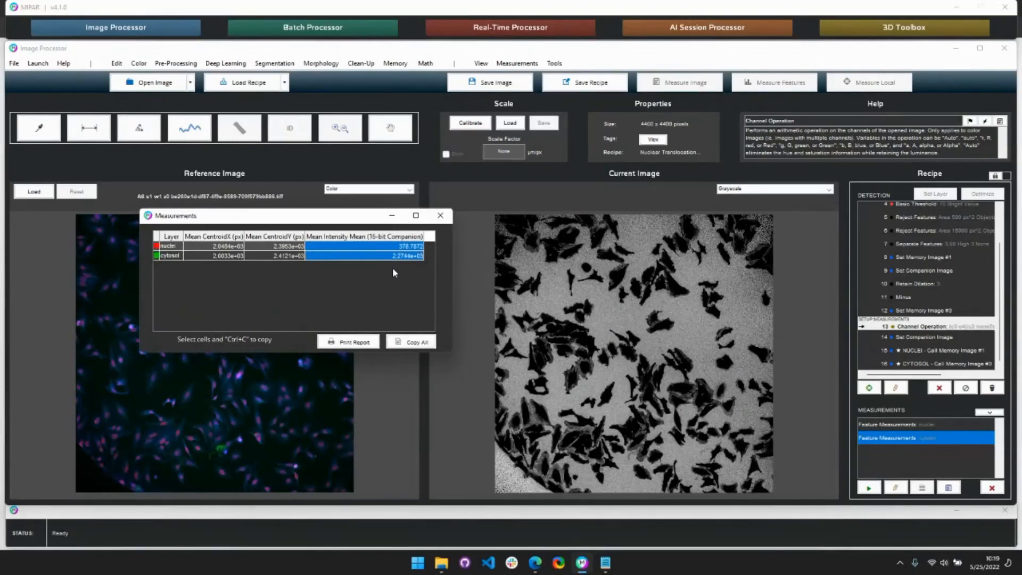
click(441, 216)
Save the recipe as Nuclear Translocation_Channel_Ratio.rcp in the Models and Recipes folder, replacing the existing file
click(562, 85)
click(566, 101)
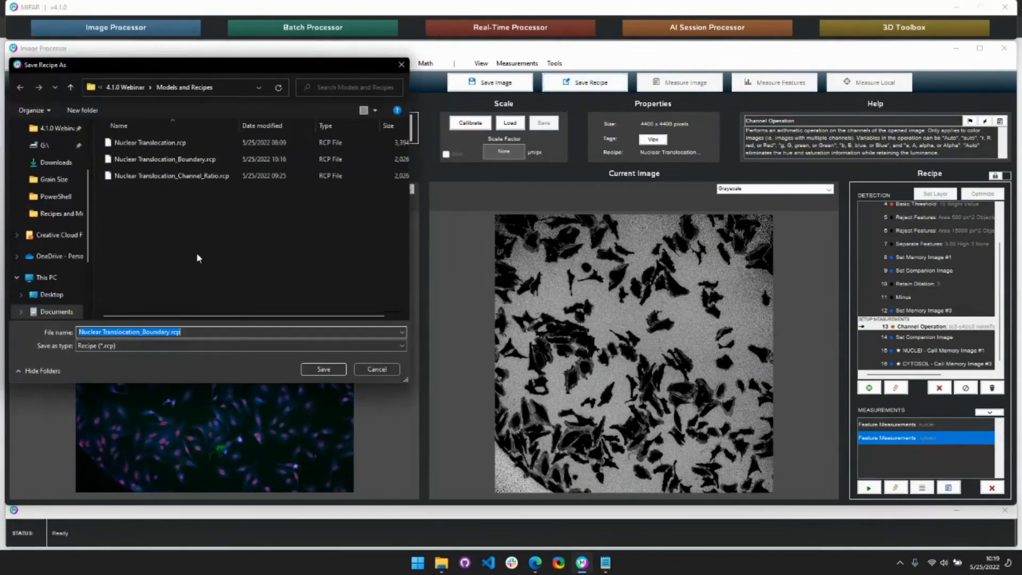
click(176, 176)
click(308, 370)
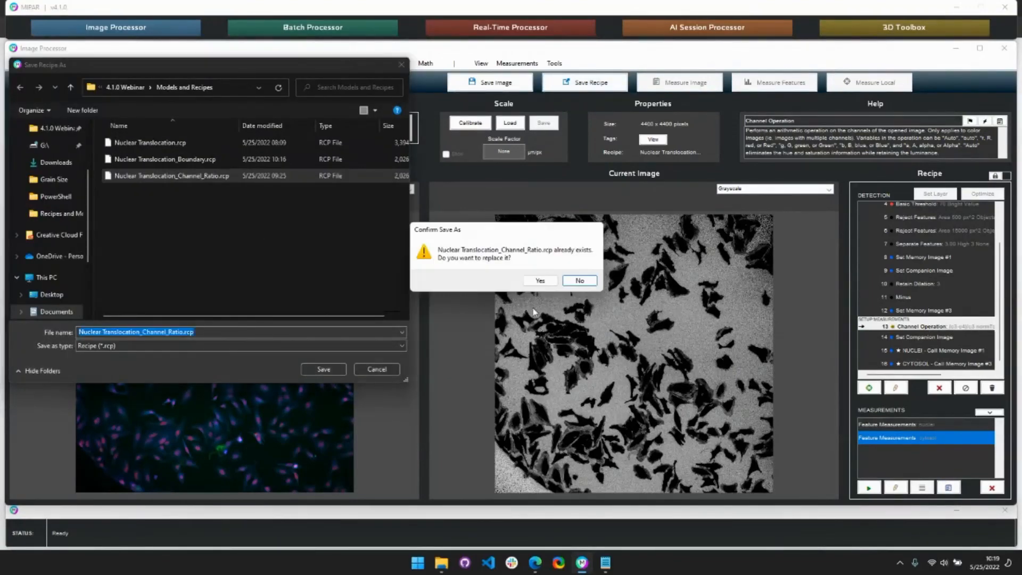
click(540, 281)
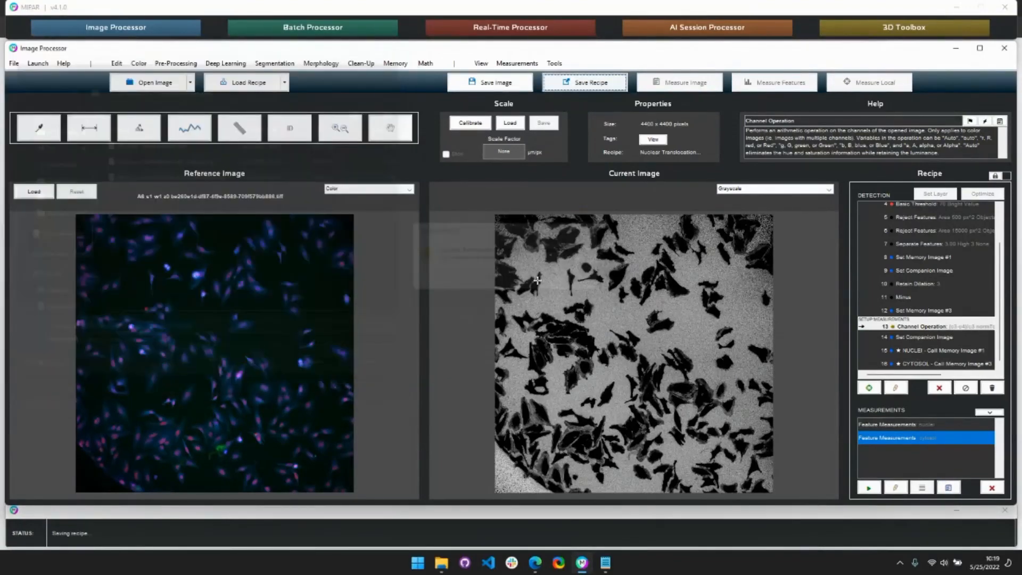
Review the setup in the Batch Processor, and return to the Image Processor to lock the recipe into its simplified layer view
click(36, 63)
click(55, 79)
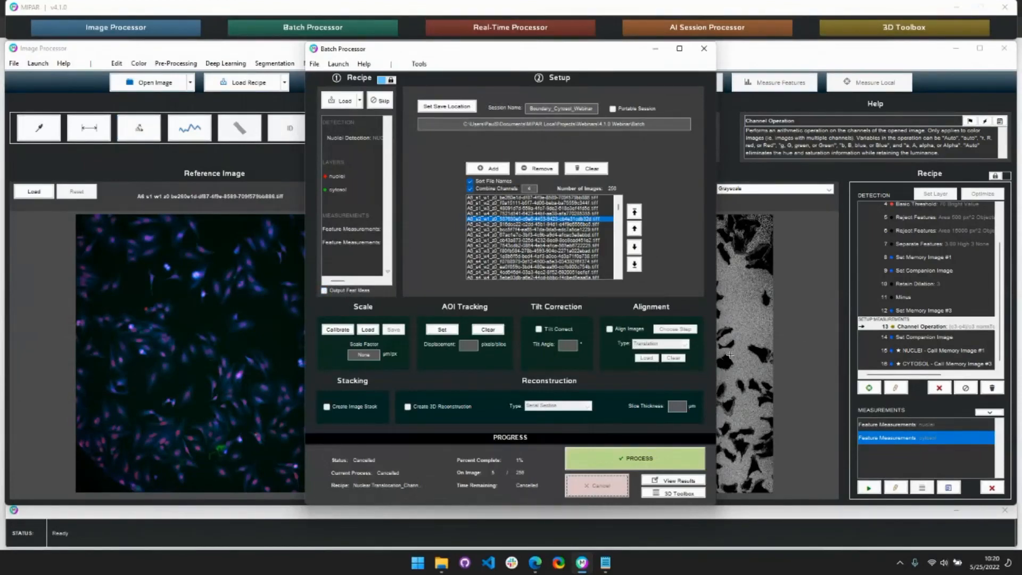
click(836, 180)
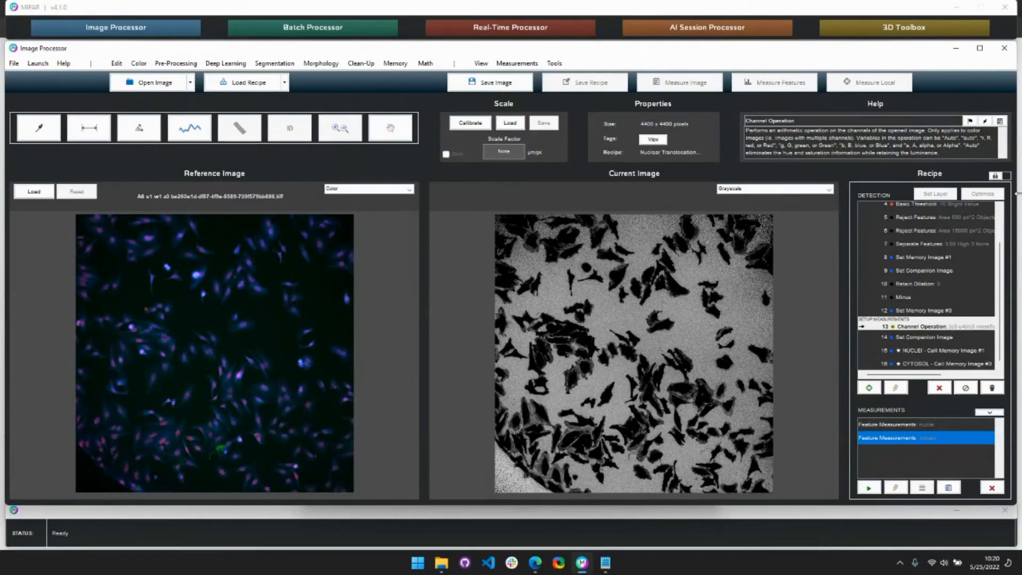
click(995, 175)
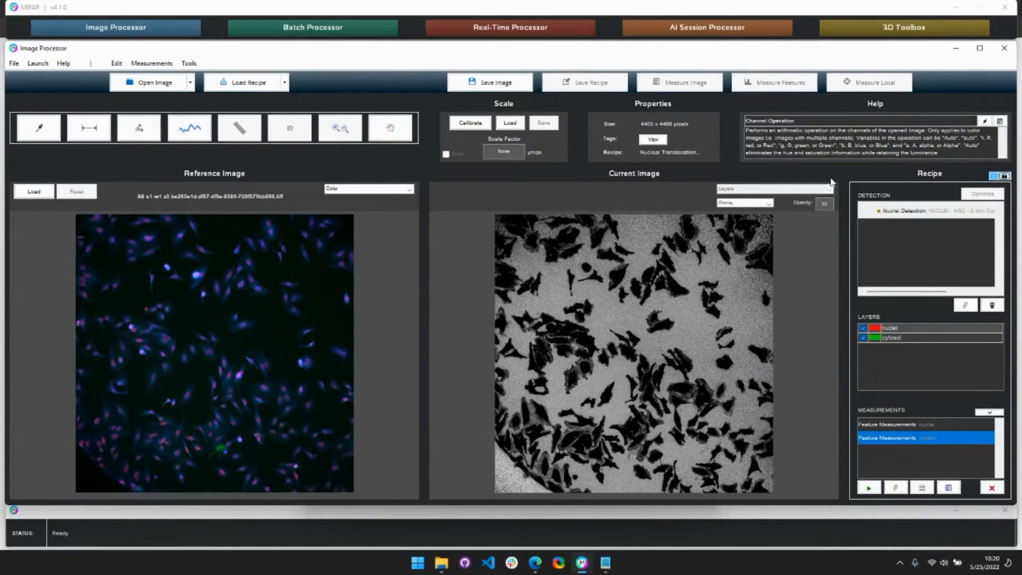